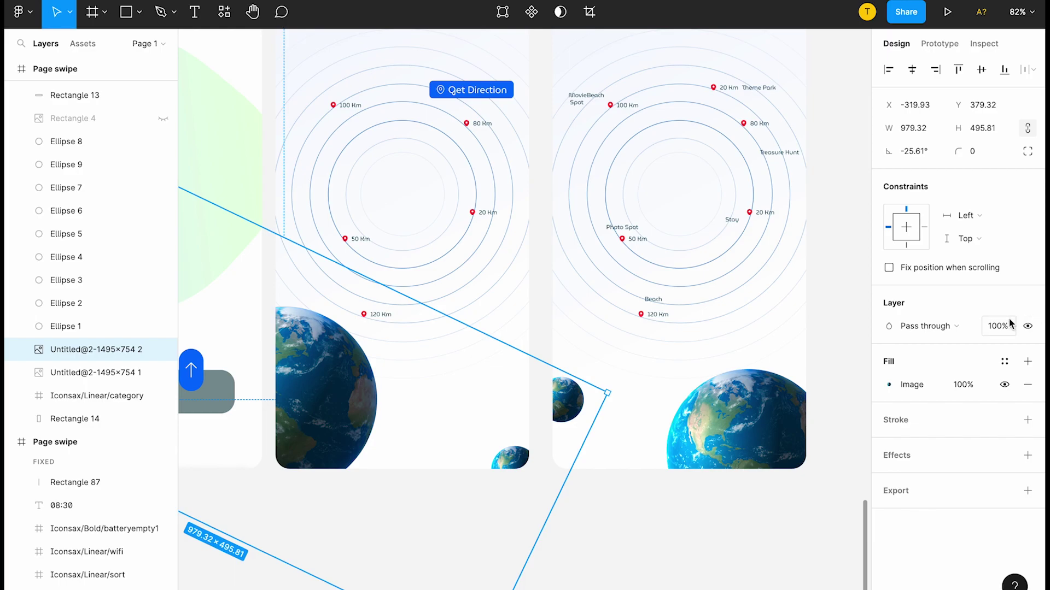
Examine the Earth image layers across the Page swipe frames.
click(558, 392)
click(257, 384)
click(583, 485)
click(745, 429)
ctrl+scroll(738, 427, down, 3)
click(498, 517)
scroll(437, 452, left, 4)
scroll(358, 210, up, 3)
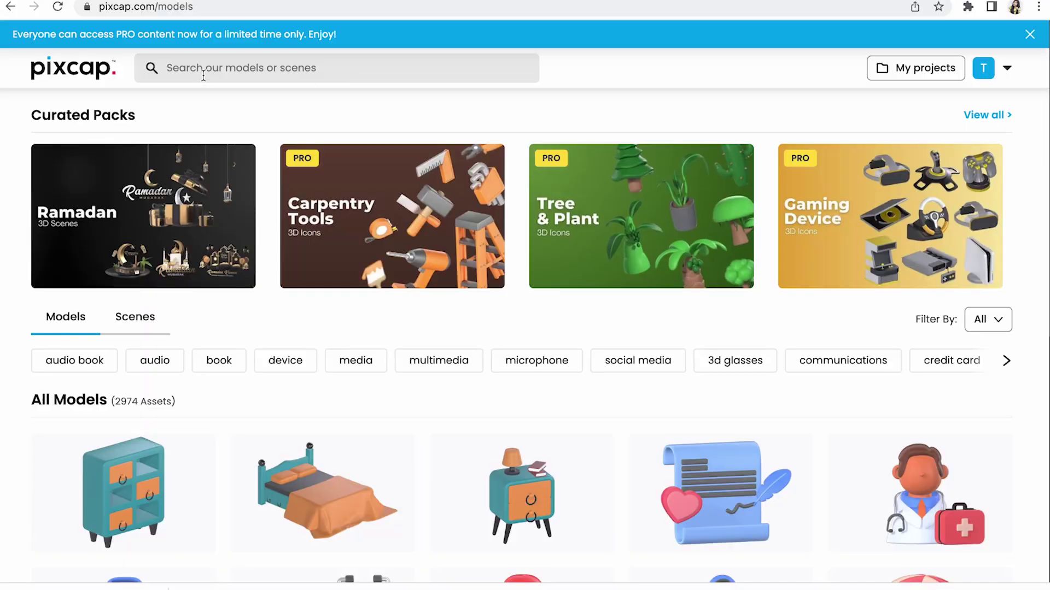
Switch to the Pixcap models page, search for "adventure" and browse the results.
click(204, 74)
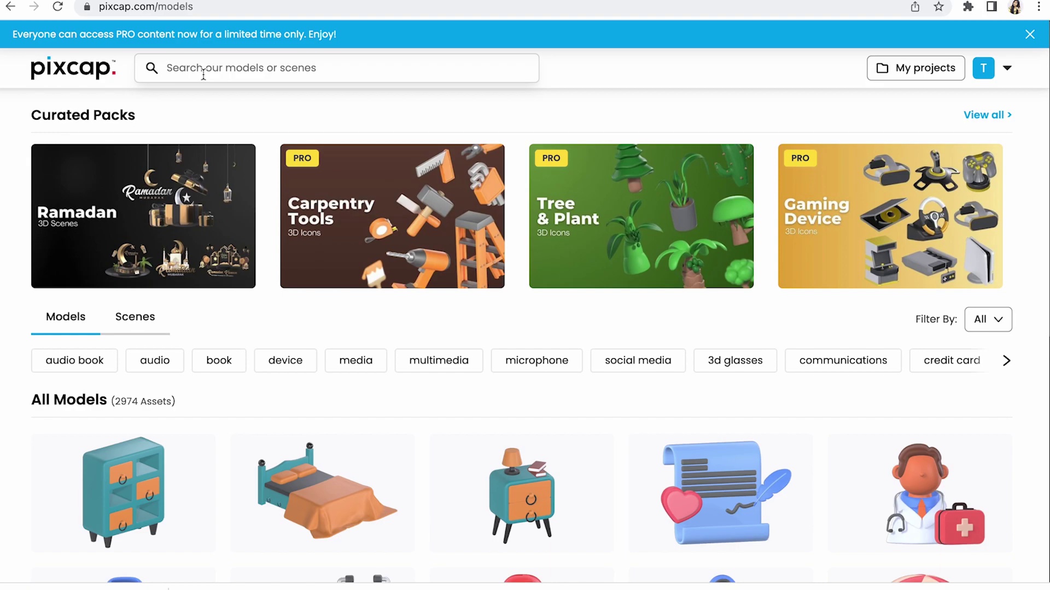
text(advent)
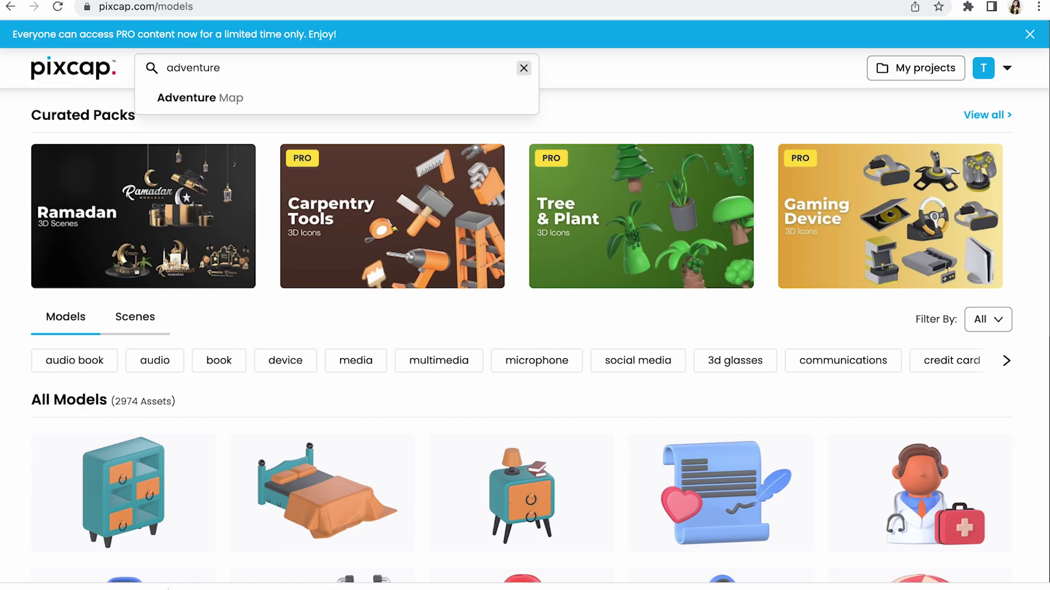
text(ure)
key(Return)
scroll(438, 320, down, 10)
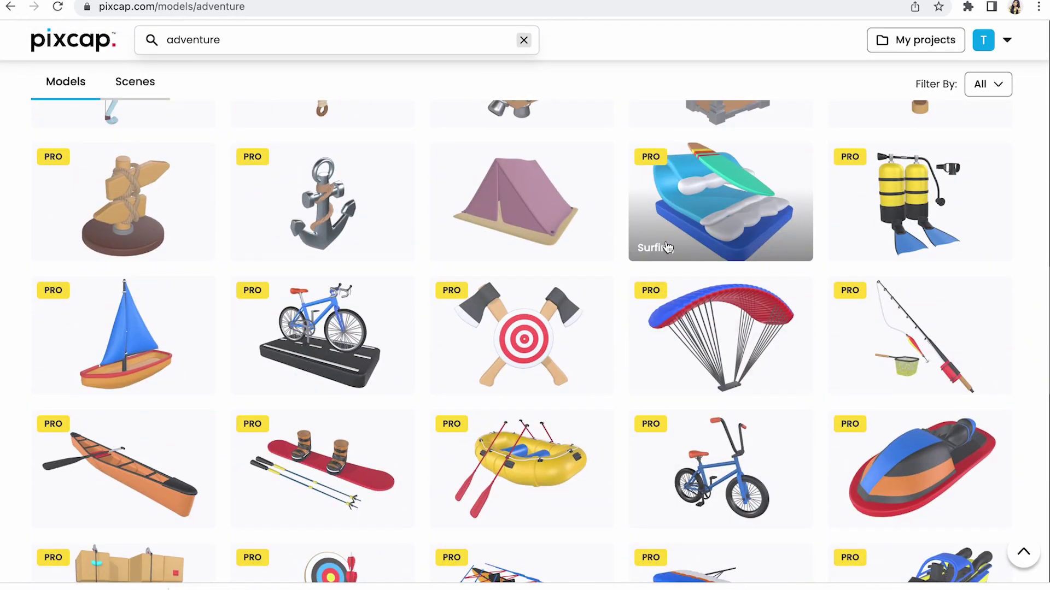
scroll(667, 248, down, 20)
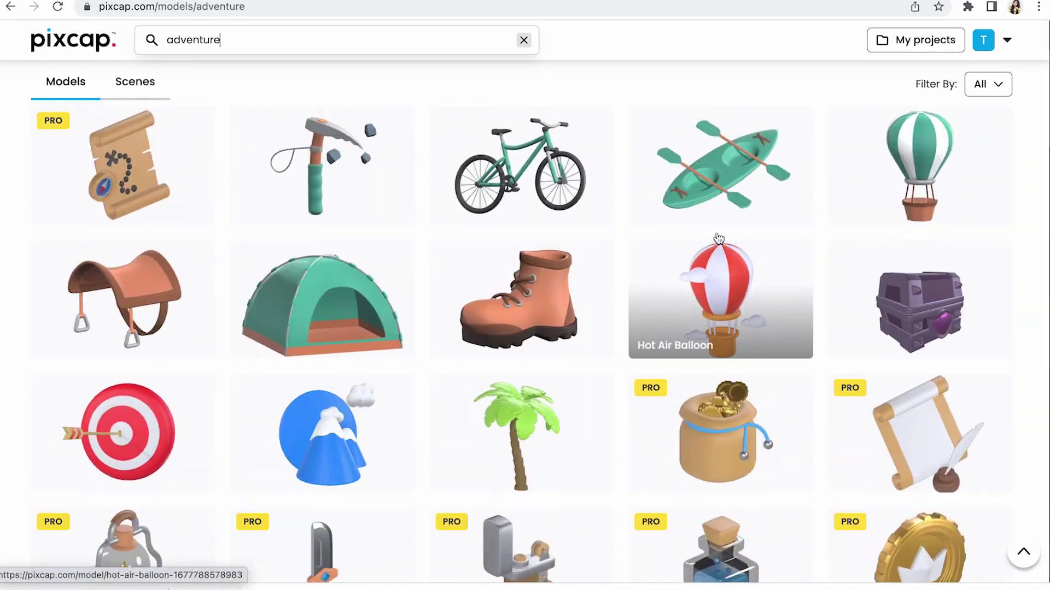
Open the Mountains Icon model and colour its larger mountain green.
click(330, 429)
mouse_move(684, 422)
mouse_down()
mouse_move(612, 436)
mouse_move(717, 429)
mouse_move(694, 447)
mouse_move(672, 440)
mouse_move(857, 393)
mouse_move(674, 457)
mouse_move(667, 438)
mouse_move(740, 424)
mouse_move(695, 432)
mouse_up()
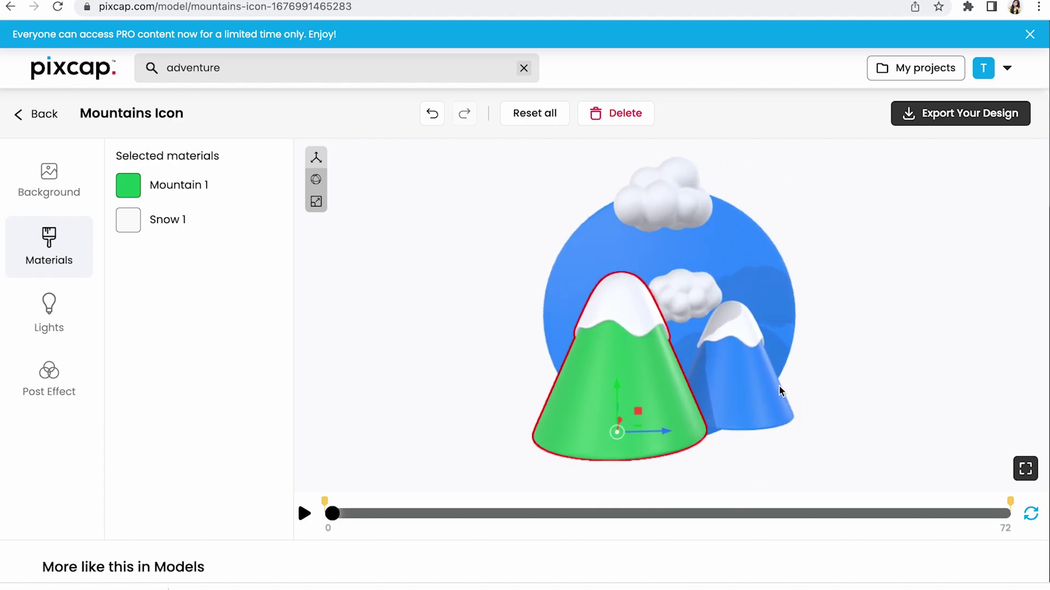
Recolour the smaller mountain's Mountain material to dark green, hex 00983f.
click(741, 388)
click(128, 185)
drag(203, 304, 211, 304)
drag(279, 232, 315, 232)
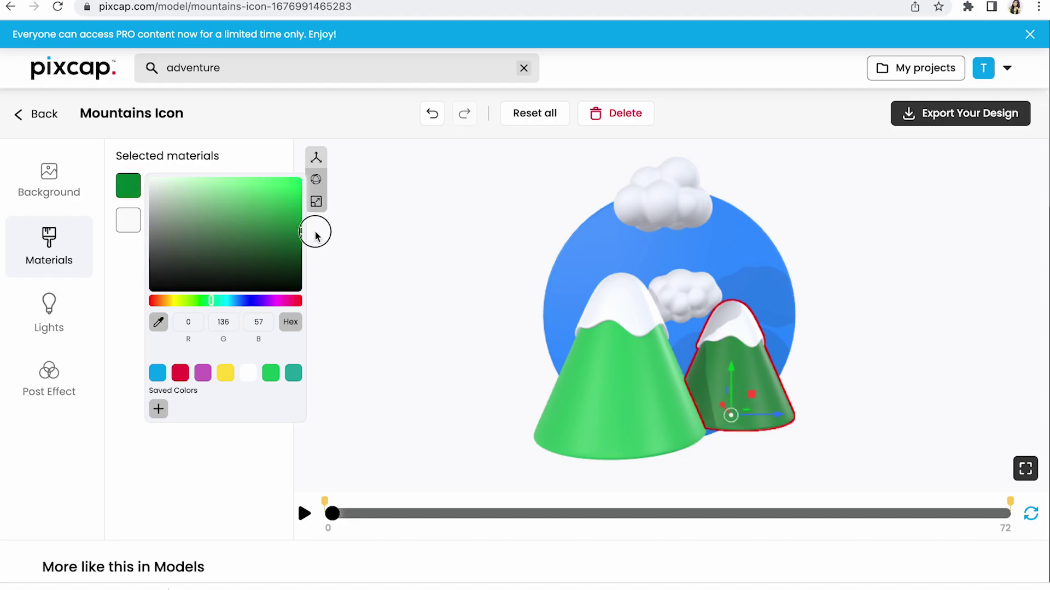
click(128, 185)
click(289, 325)
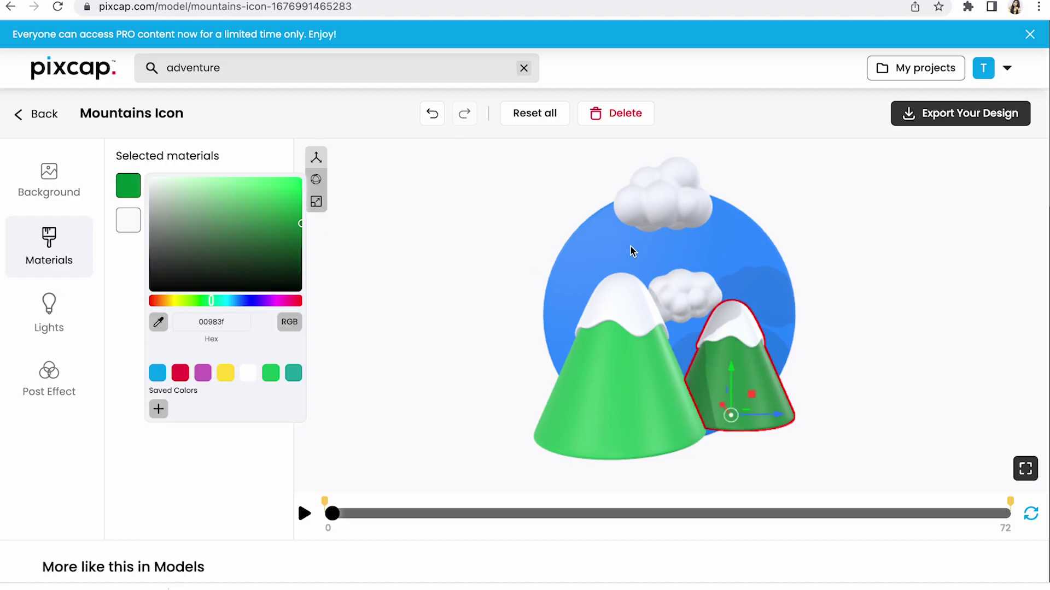
Set the round background disk's material colour to hex 246bfd, matching the Adventure sign-in screen.
click(603, 251)
click(602, 250)
click(128, 185)
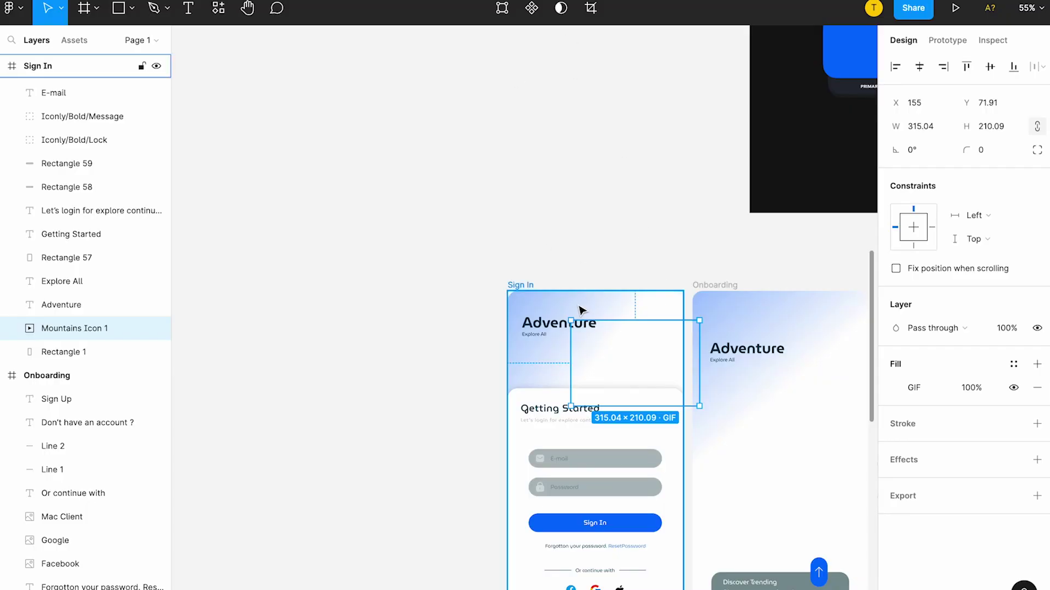
click(596, 522)
scroll(897, 473, down, 4)
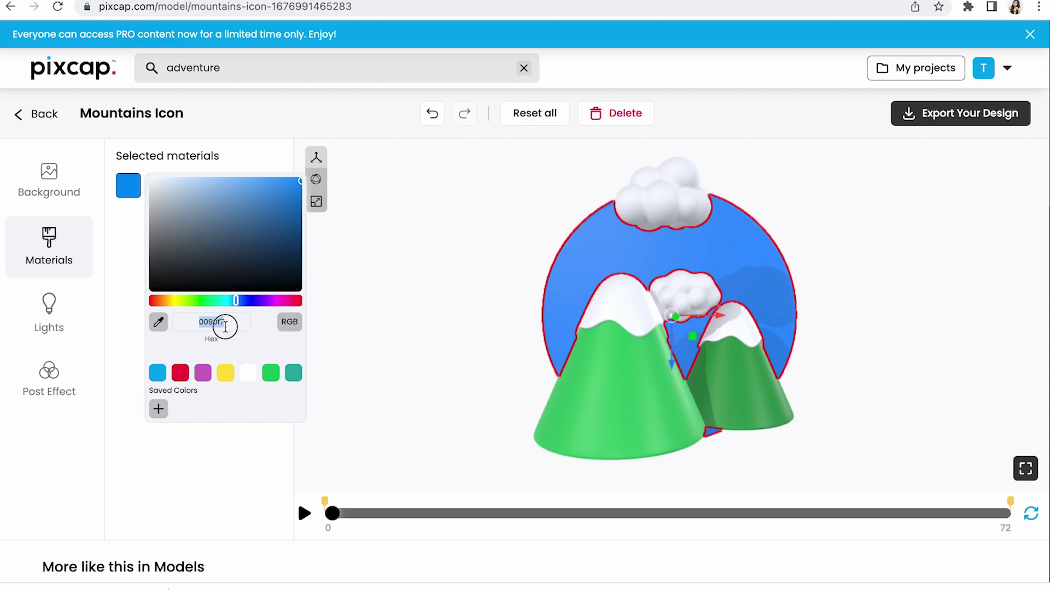
drag(225, 327, 194, 327)
text(246bfd)
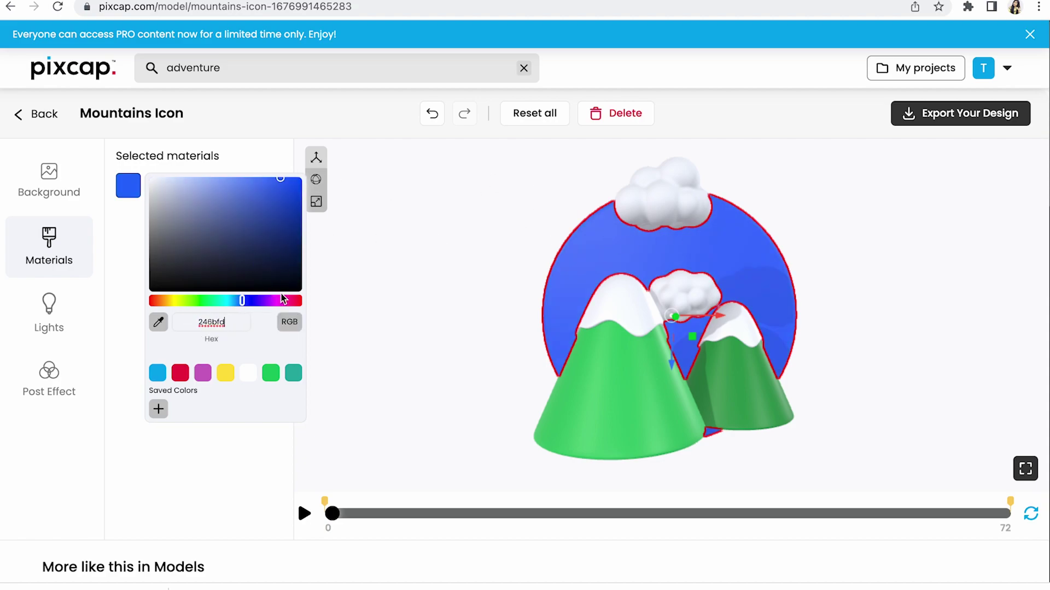
Move the large cloud left over the disk's edge and the small cloud up and right, above the smaller mountain.
click(662, 203)
mouse_move(635, 160)
mouse_down()
mouse_move(621, 187)
mouse_move(625, 165)
mouse_up()
drag(684, 216, 622, 216)
click(683, 296)
drag(684, 296, 758, 273)
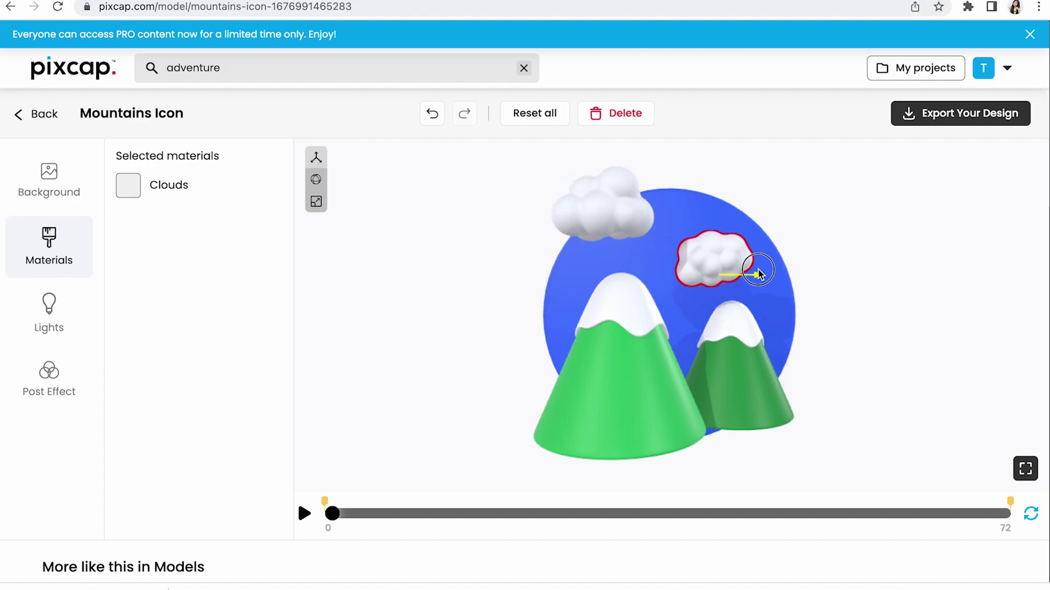
drag(616, 229, 627, 188)
Raise the glow effect intensity to 4.93 and enable tone mapping with a higher exposure.
click(49, 312)
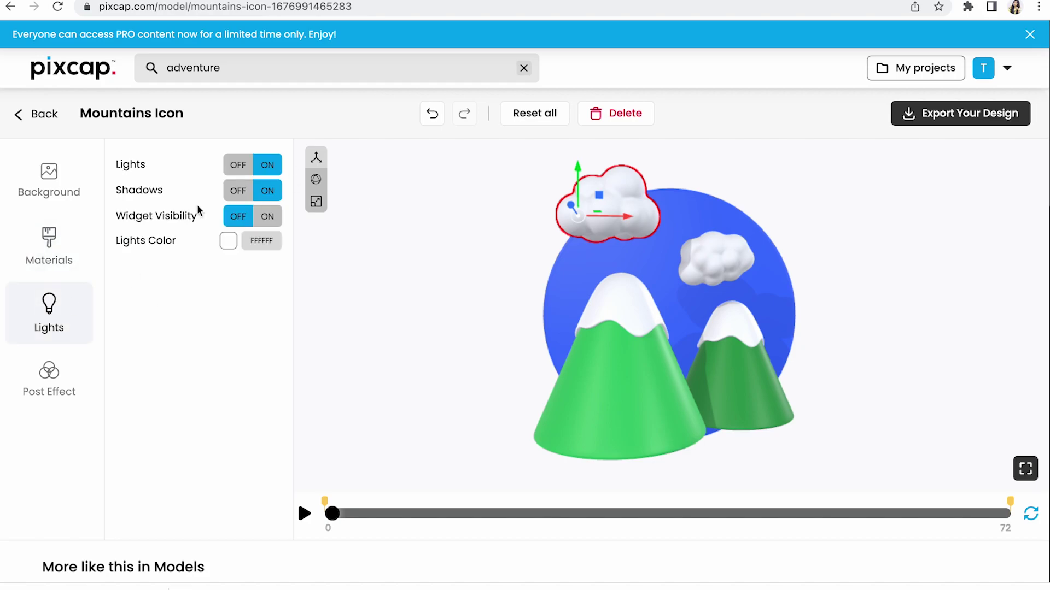
click(43, 389)
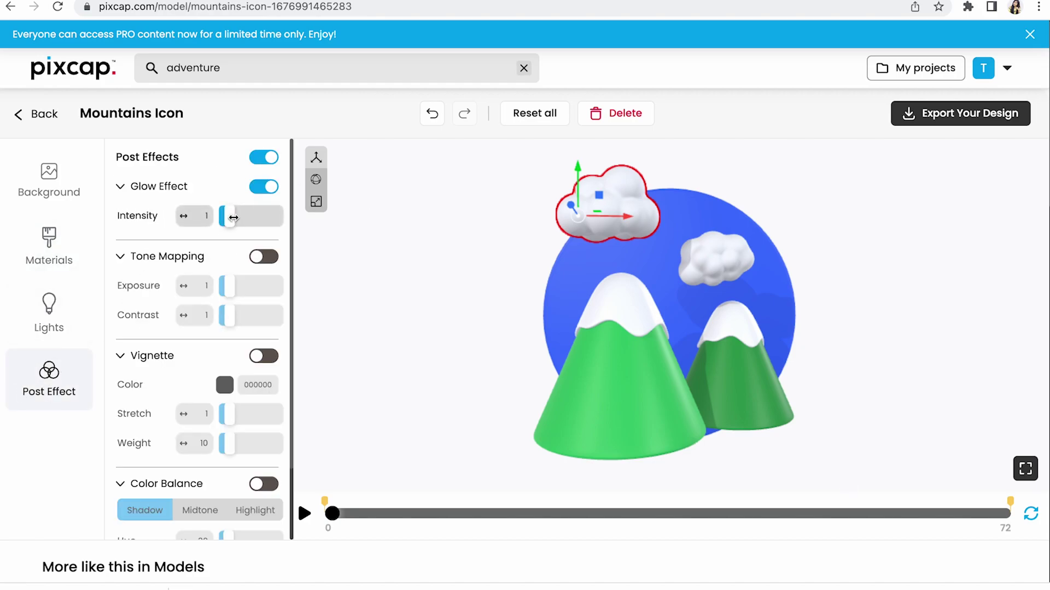
click(260, 260)
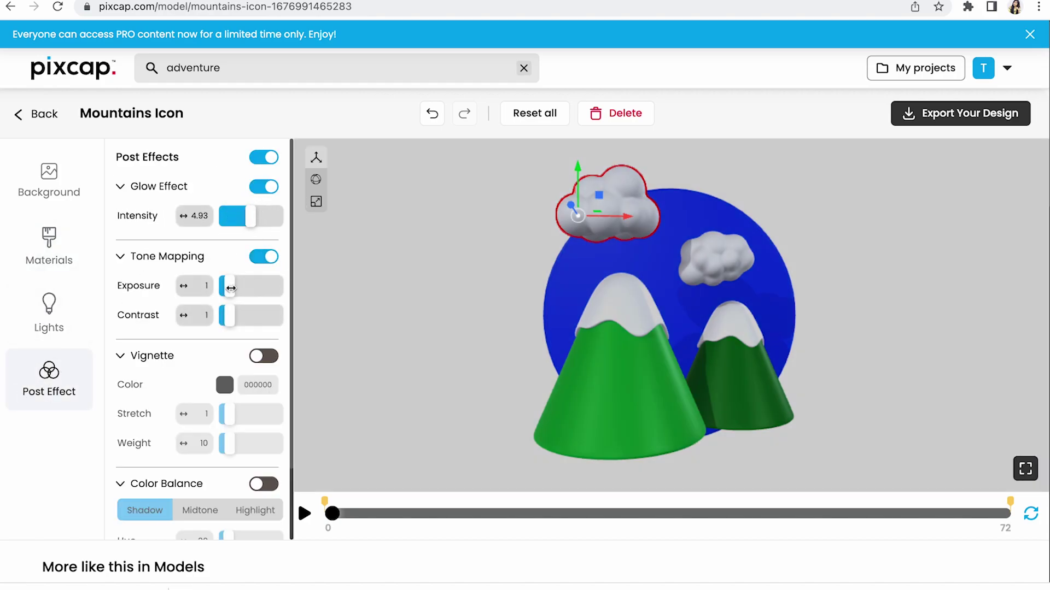
drag(229, 312, 238, 288)
Recolour the smaller mountain's Mountain 2 material with the preset bright green.
click(739, 366)
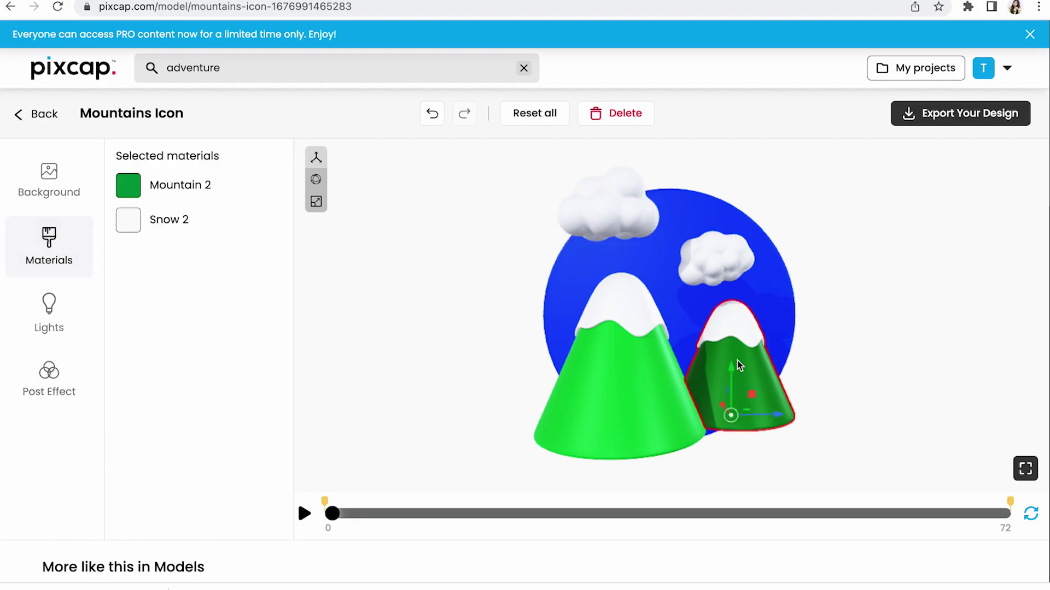
click(139, 189)
click(271, 373)
click(490, 313)
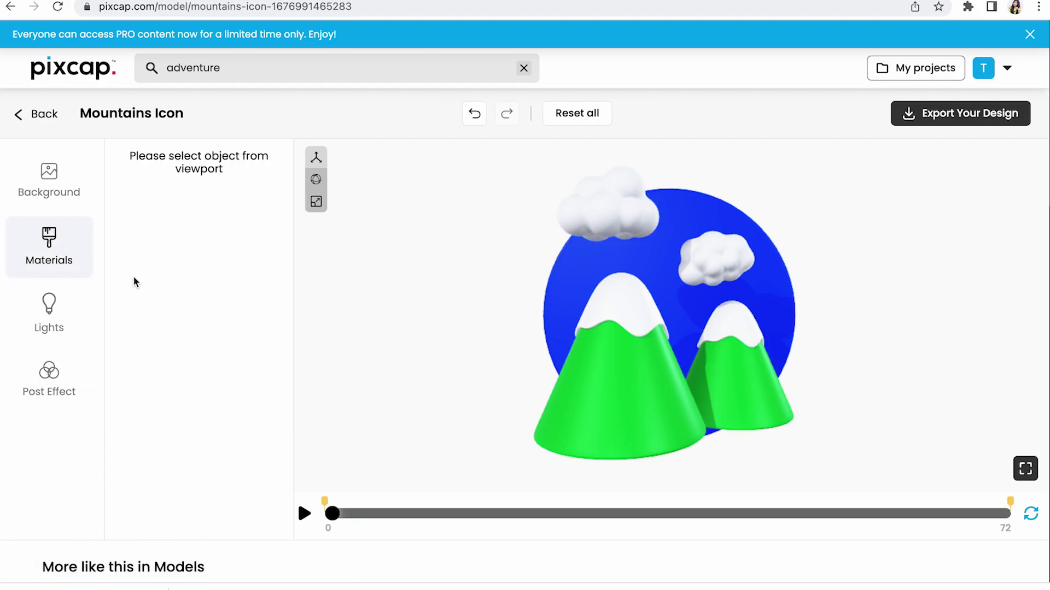
Set the glow intensity to 0.41, the tone mapping exposure to 1.92 and the contrast to 0.96.
click(49, 380)
drag(239, 285, 228, 314)
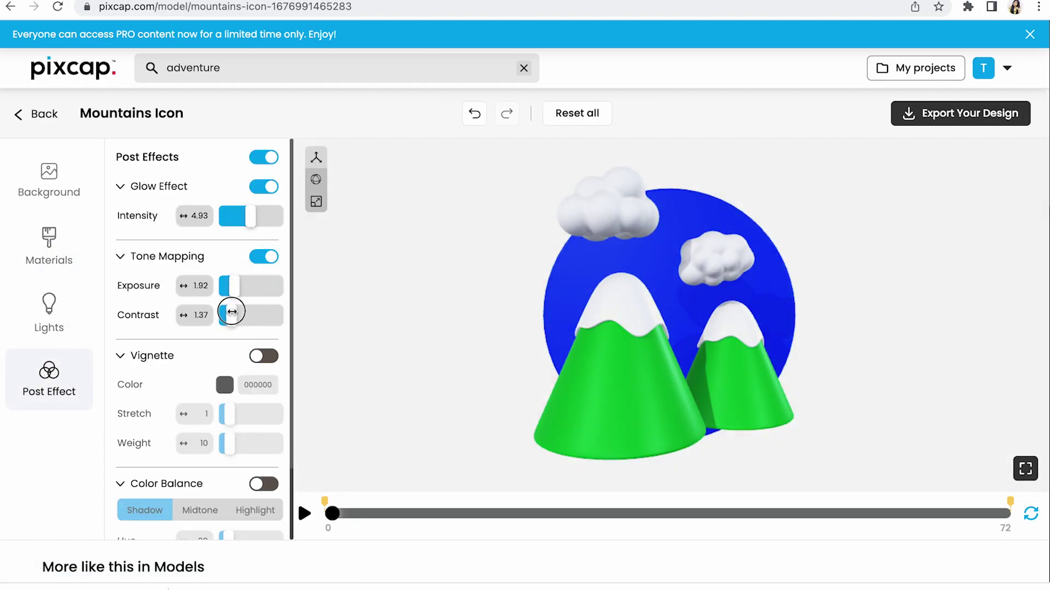
Try a vignette effect with a stretch of 1.37 on the model.
click(264, 356)
drag(227, 414, 231, 414)
click(264, 356)
Enable color balance and set the shadow hue to about 49.3, density to about -58 and saturation to about 69.8.
scroll(239, 461, down, 2)
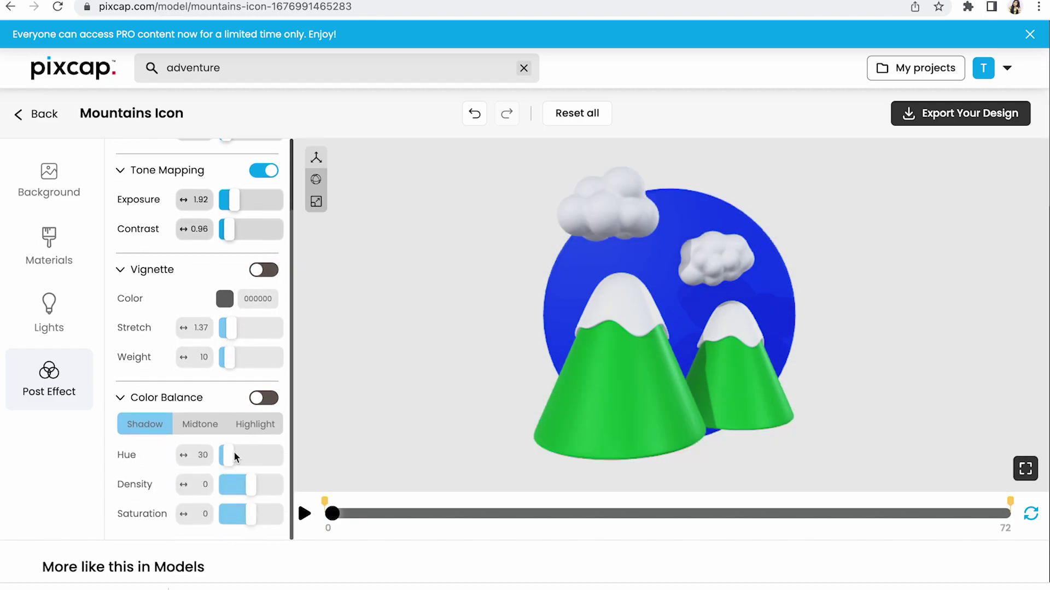
click(265, 398)
scroll(244, 445, down, 1)
click(247, 425)
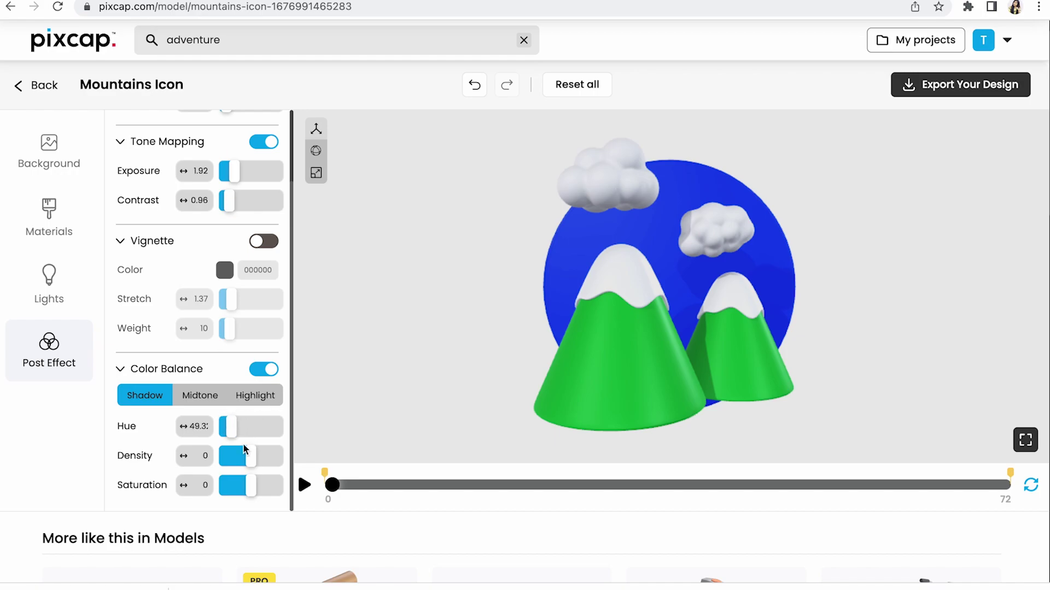
drag(251, 456, 214, 463)
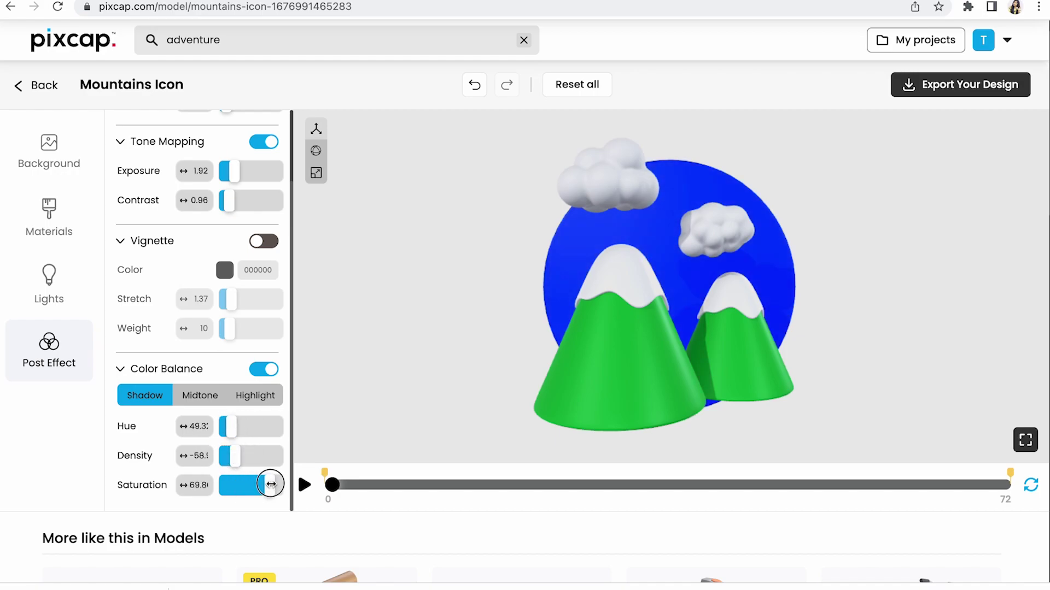
Lighten the blue of the background disk's material.
click(48, 219)
click(129, 398)
drag(210, 161, 218, 154)
Recolour the larger mountain a brighter green and the smaller mountain a softer green, RGB 95, 213, 144.
click(604, 381)
click(128, 157)
click(260, 163)
drag(261, 163, 235, 174)
click(764, 377)
click(128, 157)
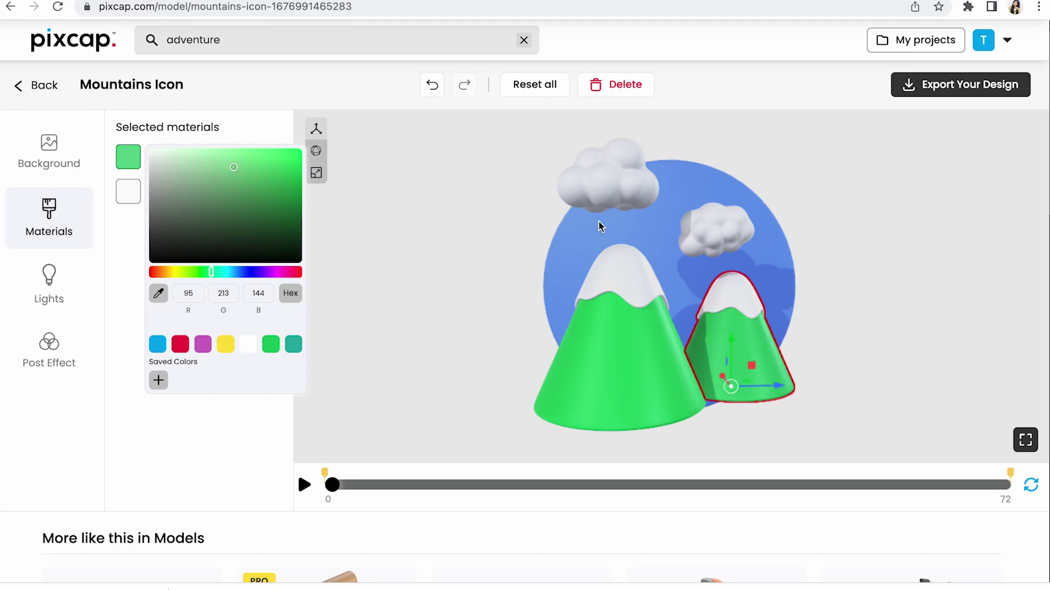
Set the disk's material colour to RGB 105, 153, 250 and preview the model's animation.
click(615, 236)
click(128, 399)
drag(258, 345, 238, 335)
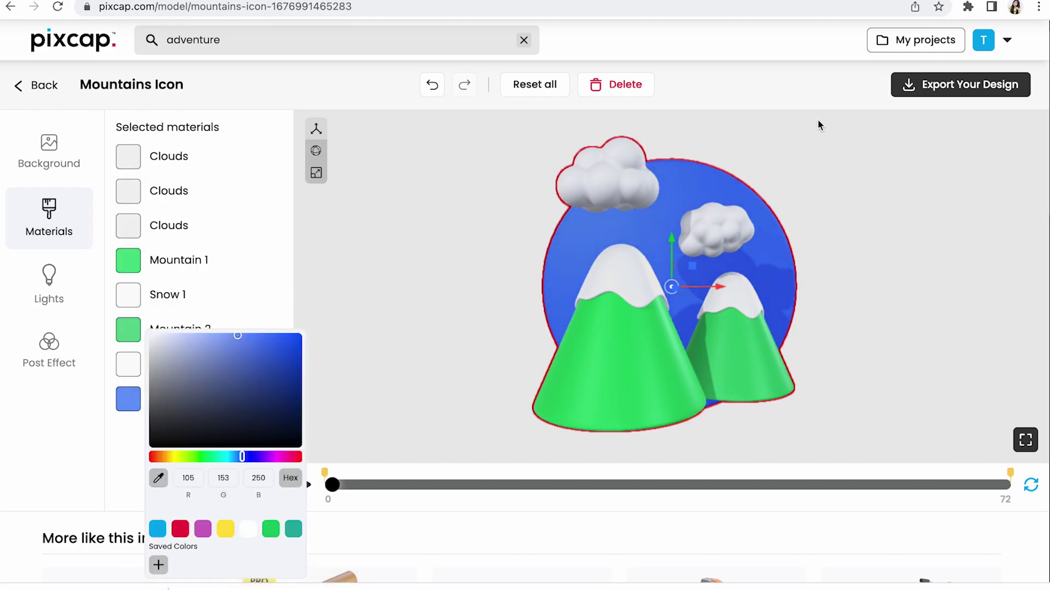
click(307, 484)
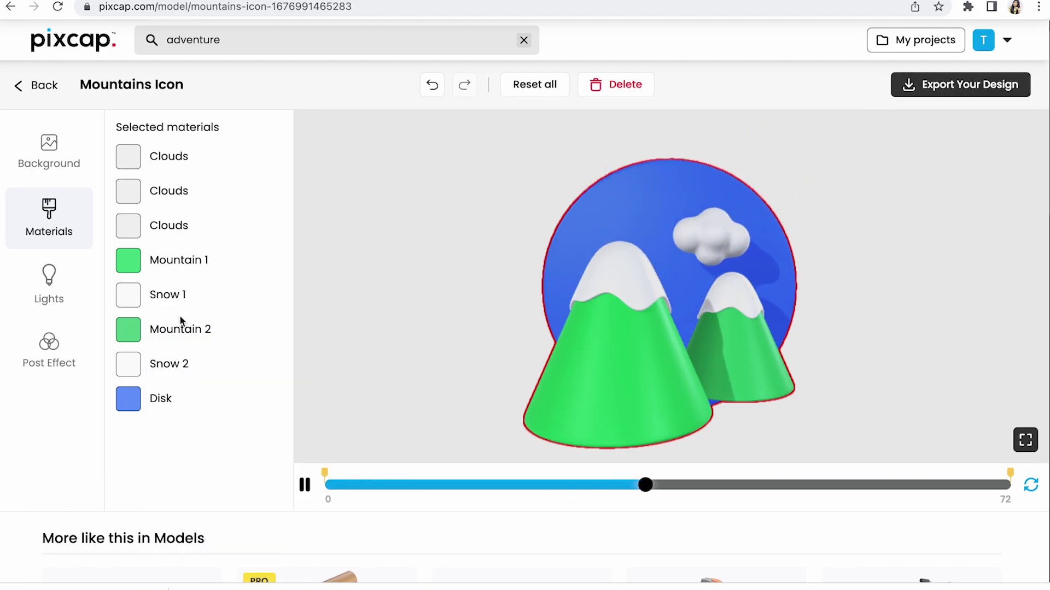
click(306, 484)
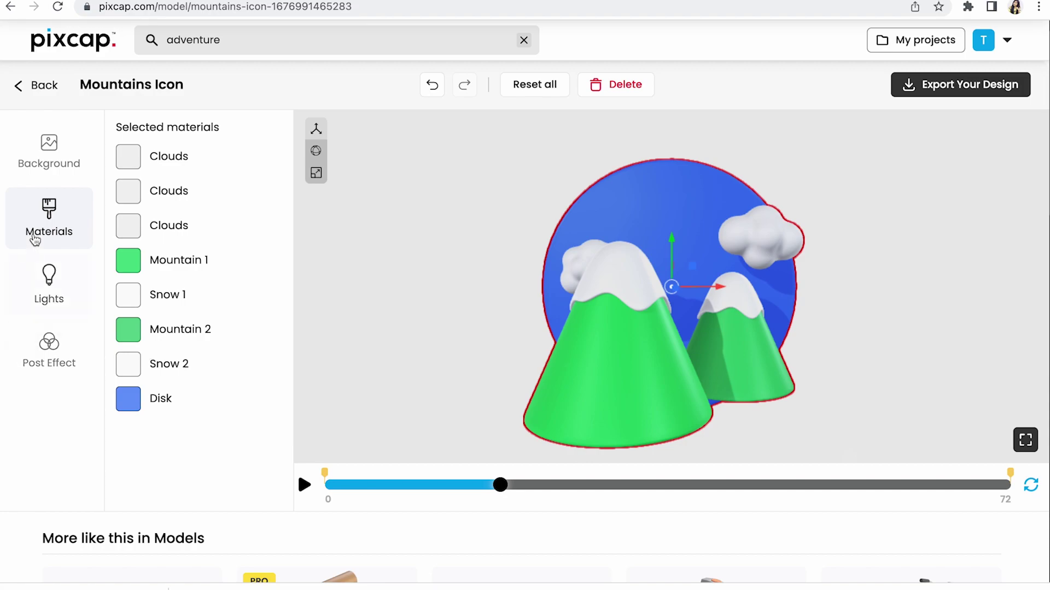
Shift the whole model left and up, and move the larger mountain closer to the smaller one.
drag(720, 291, 693, 283)
mouse_move(647, 243)
mouse_down()
mouse_move(640, 175)
mouse_move(645, 227)
mouse_up()
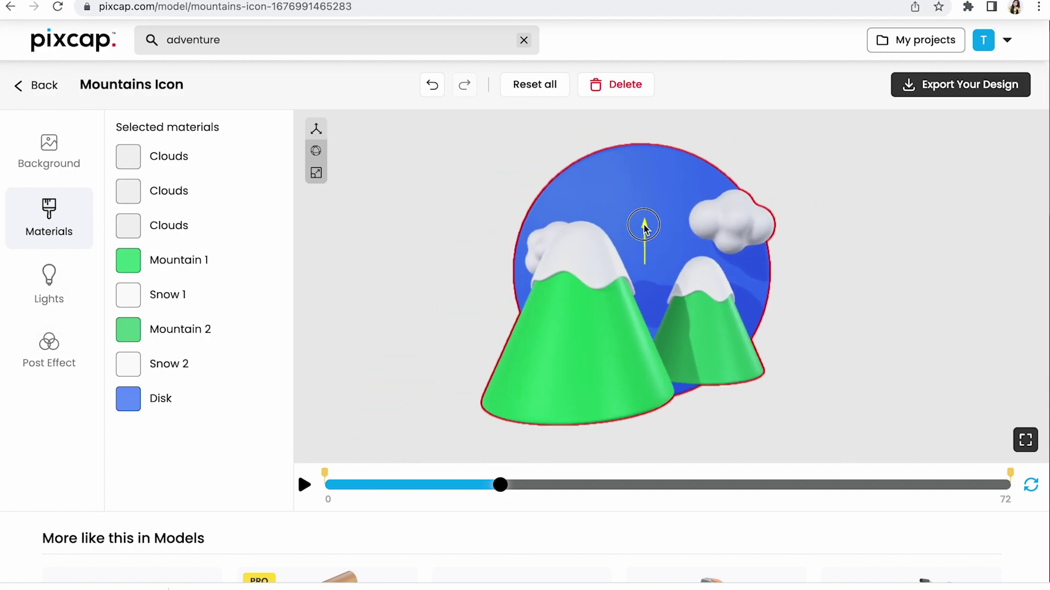
click(629, 285)
drag(577, 334, 634, 388)
click(702, 362)
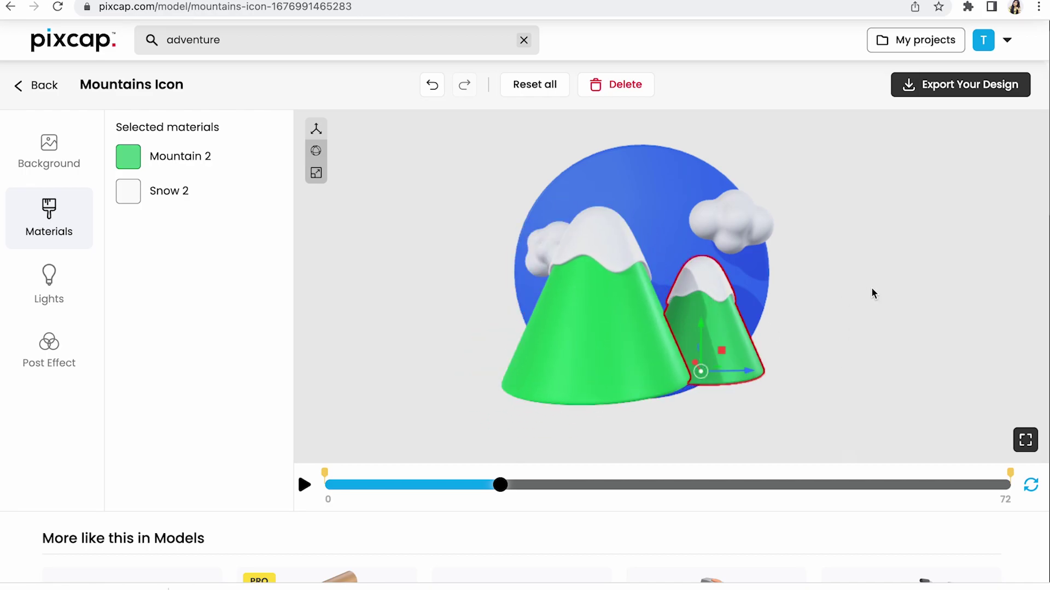
click(874, 293)
Export the design as a 1920 × 1080 px GIF with a transparent background.
click(960, 84)
click(930, 286)
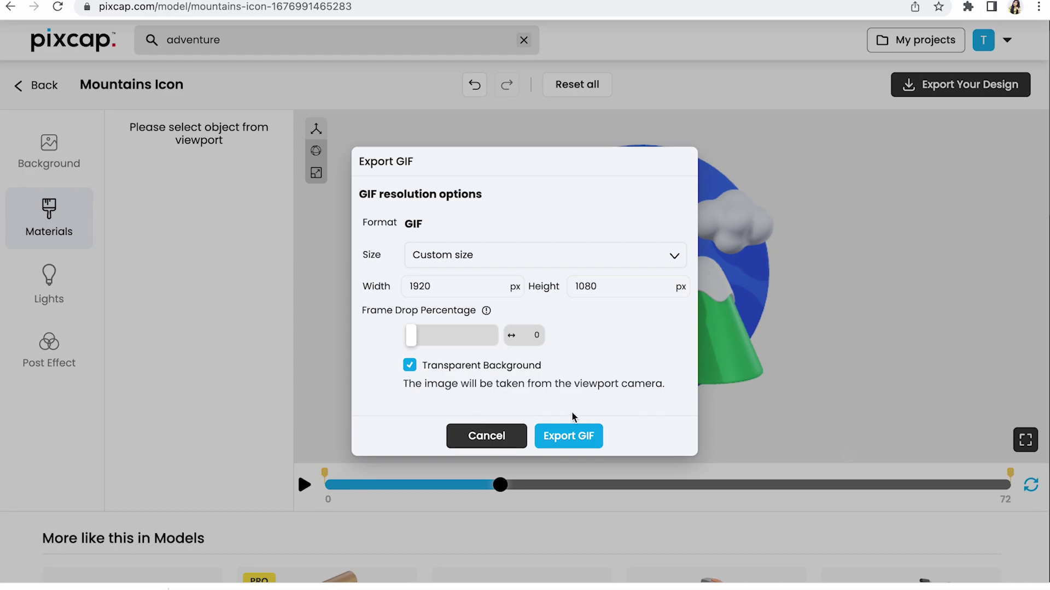
click(575, 440)
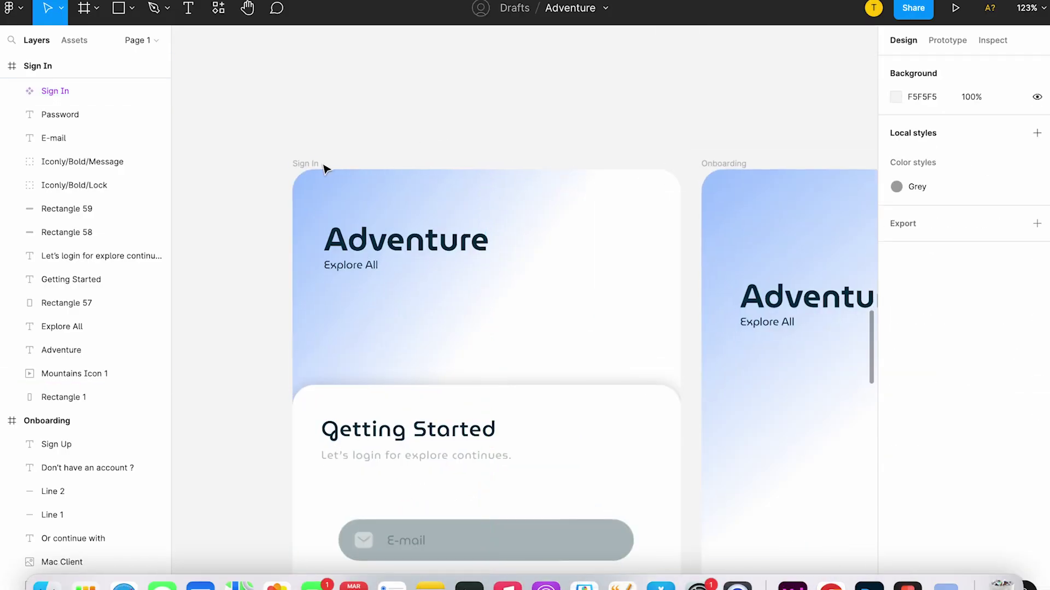
Switch to Figma, place the exported mountains GIF in the Sign In frame at about 510 × 287, and send it to the back.
click(323, 167)
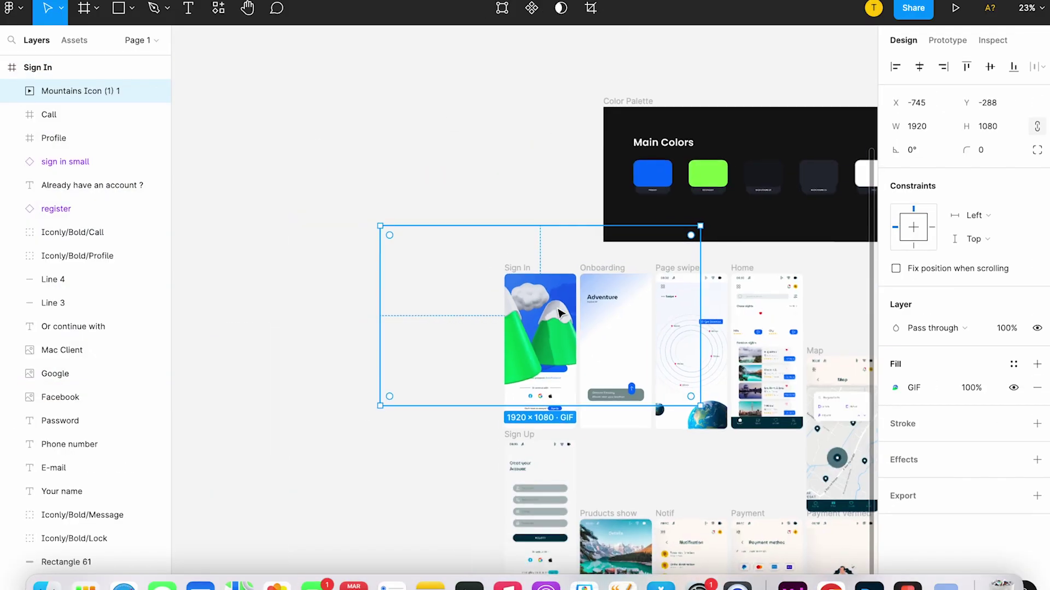
alt+drag(696, 398, 580, 338)
ctrl+scroll(507, 312, up, 5)
right_click(629, 317)
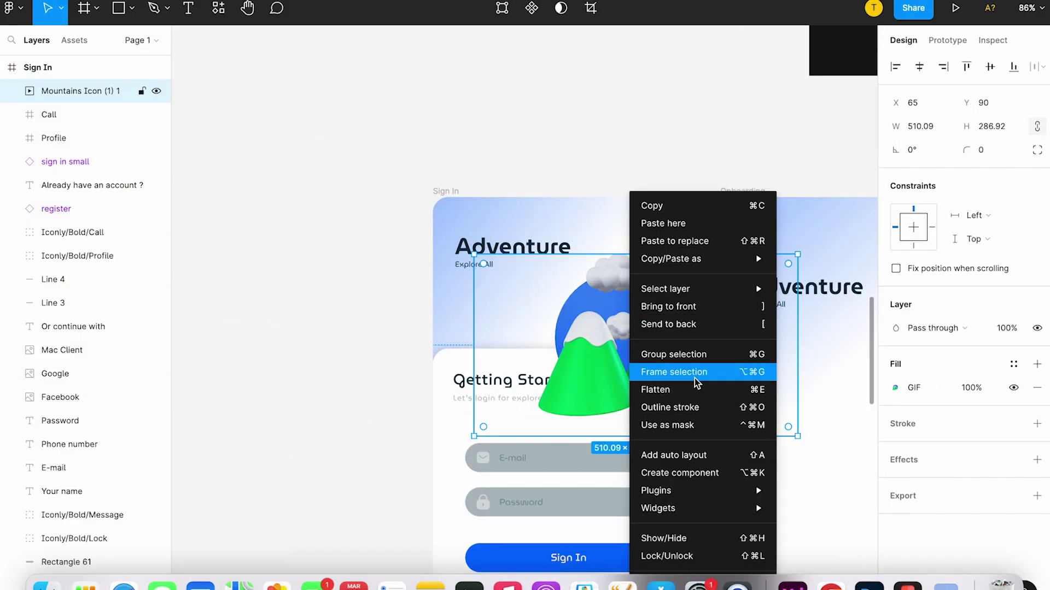
click(656, 321)
key(Escape)
click(117, 350)
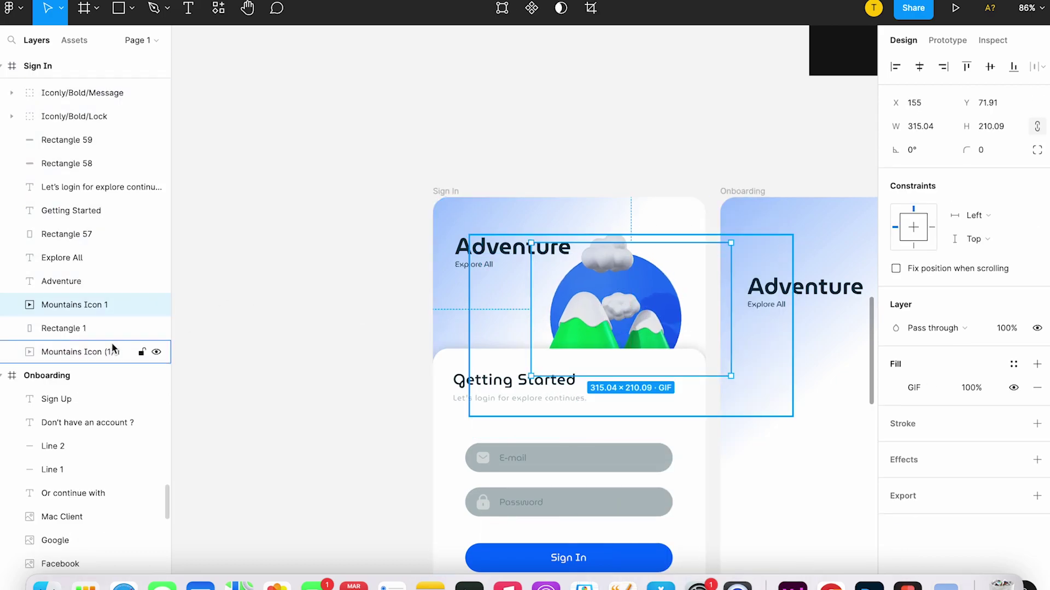
key(Delete)
key(super+z)
Delete the old Mountains Icon 1 layer and move the new mountains GIF layer above Rectangle 1.
click(95, 307)
key(Delete)
drag(105, 330, 97, 296)
Scale down the mountains GIF, position it beside the Adventure title, and preview the Sign In prototype.
drag(793, 417, 750, 399)
drag(605, 302, 640, 306)
key(Escape)
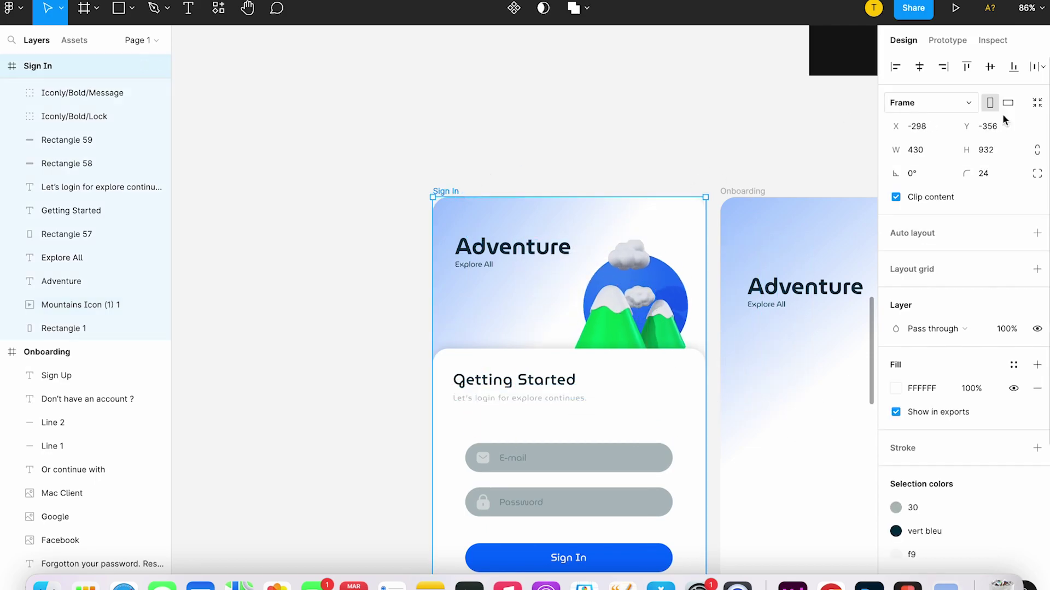
click(957, 9)
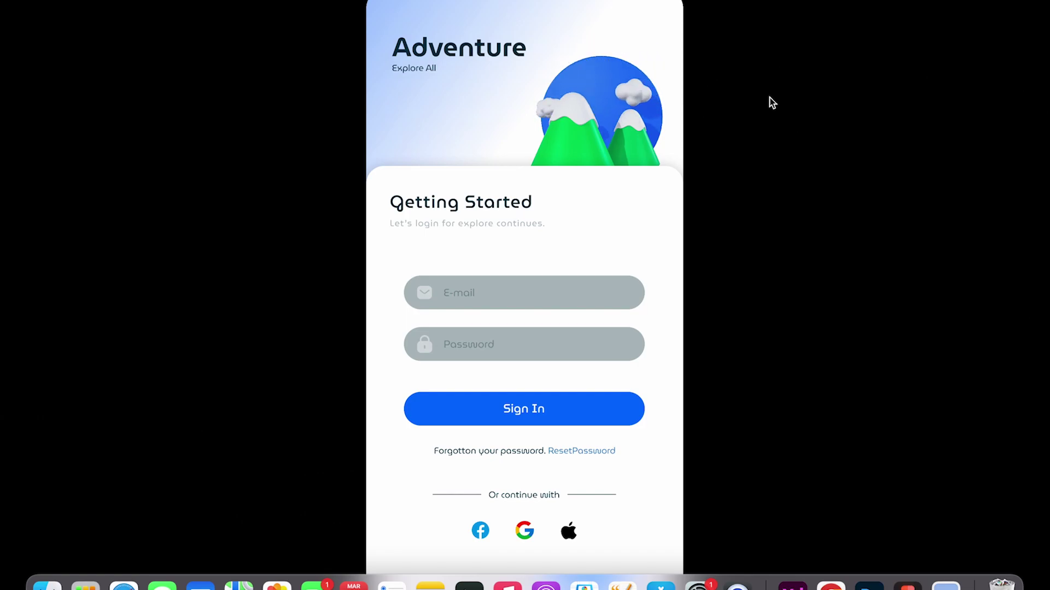
Switch to Pixcap, open the Beach Island Daylight scene from the related scenes, and turn off its background.
click(164, 2)
scroll(635, 286, down, 1)
click(587, 216)
drag(672, 207, 604, 203)
click(540, 71)
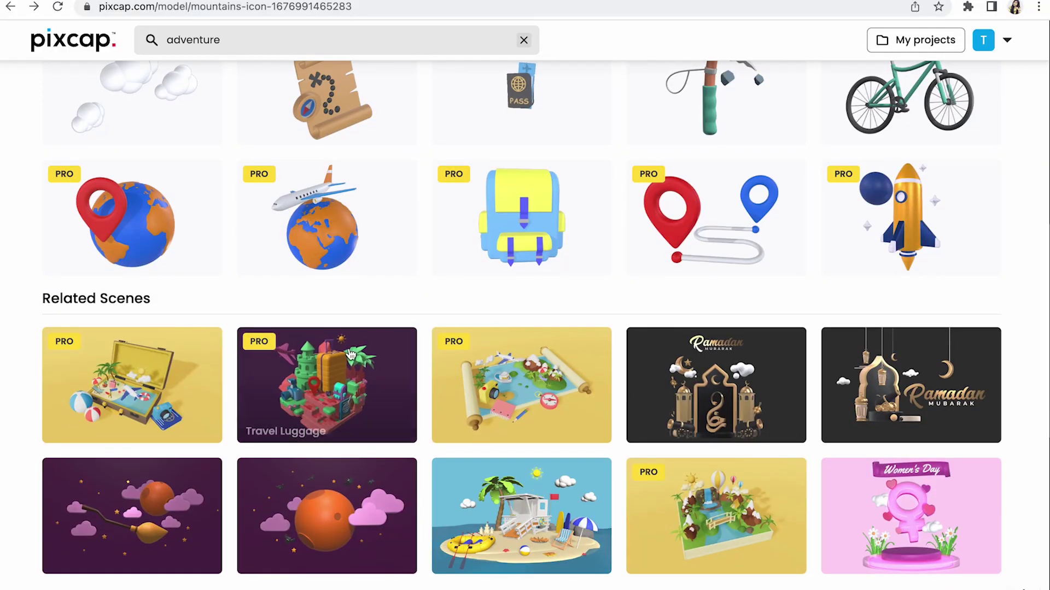
scroll(535, 443, down, 2)
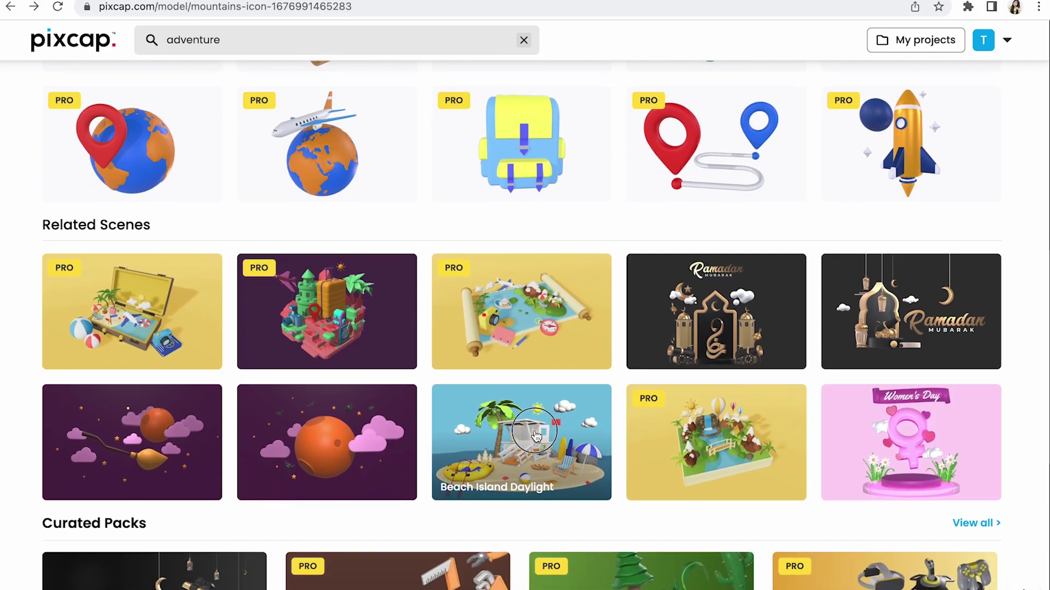
click(536, 436)
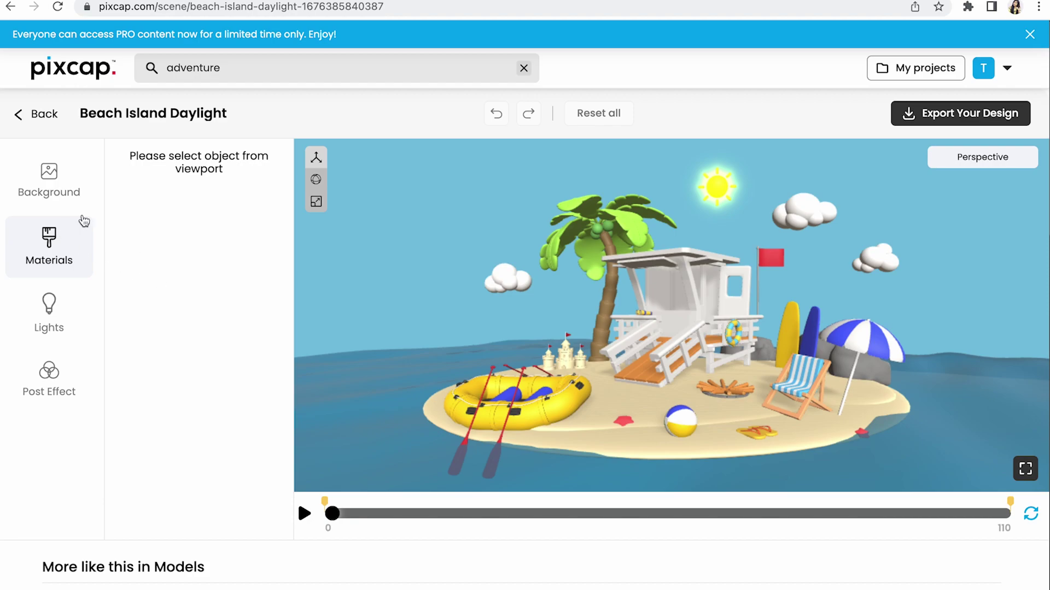
click(55, 191)
click(239, 161)
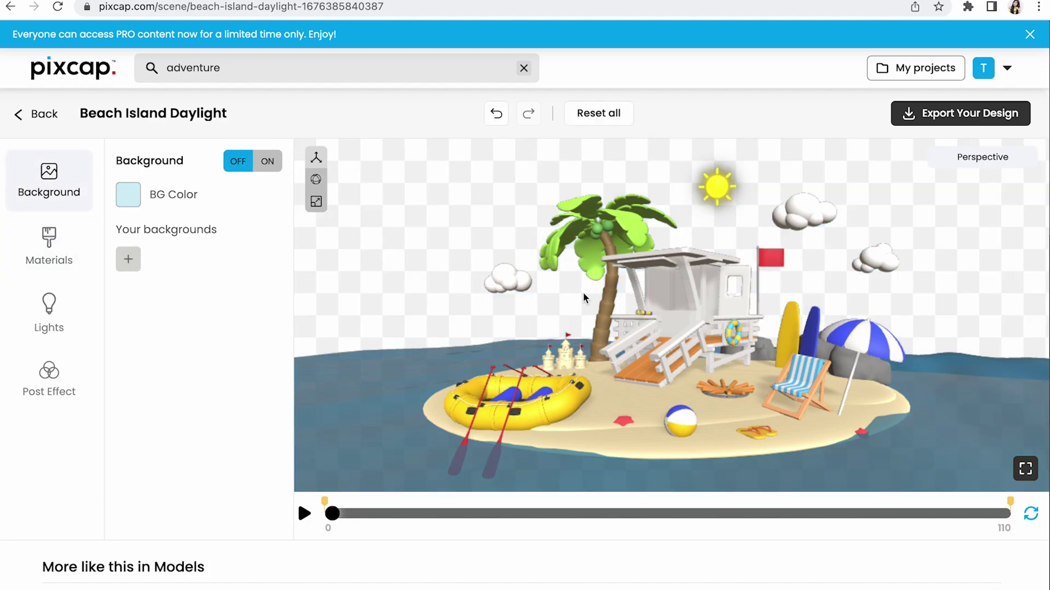
Recolour the beach hut's Roof material dusty red and apply the same colour to its Door material.
click(79, 251)
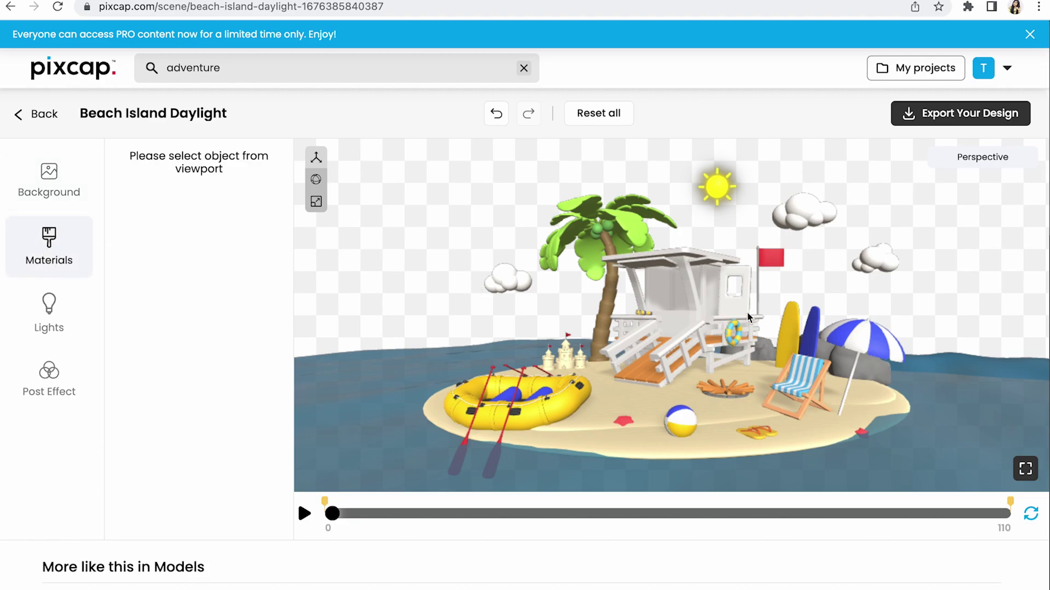
click(671, 288)
click(131, 185)
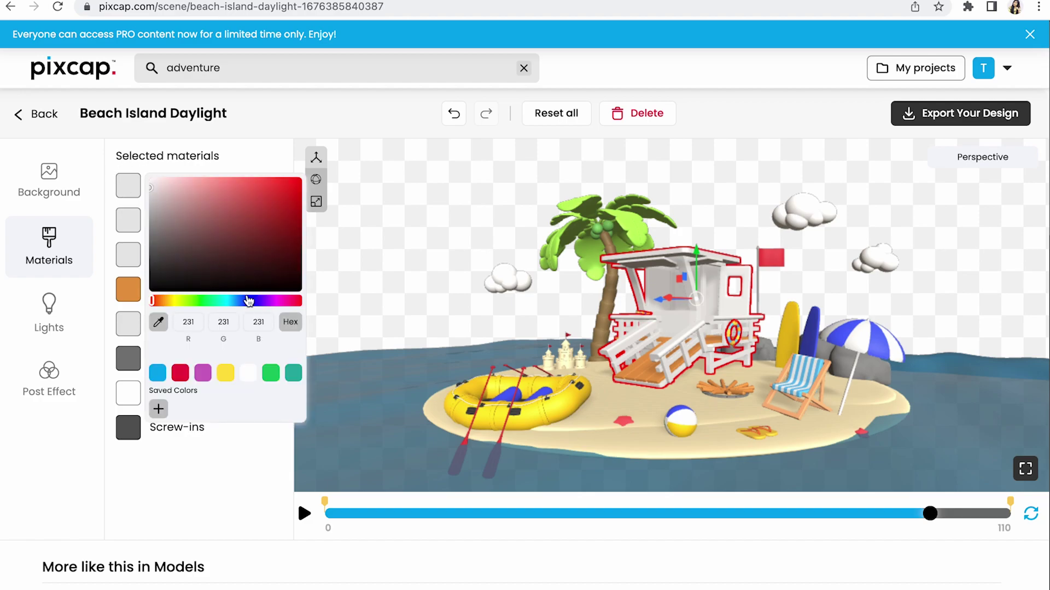
drag(294, 273, 226, 268)
click(120, 225)
click(159, 357)
click(270, 357)
click(159, 357)
click(129, 183)
Apply the roof's dusty red colour to the hut's Fences material.
click(129, 255)
click(288, 391)
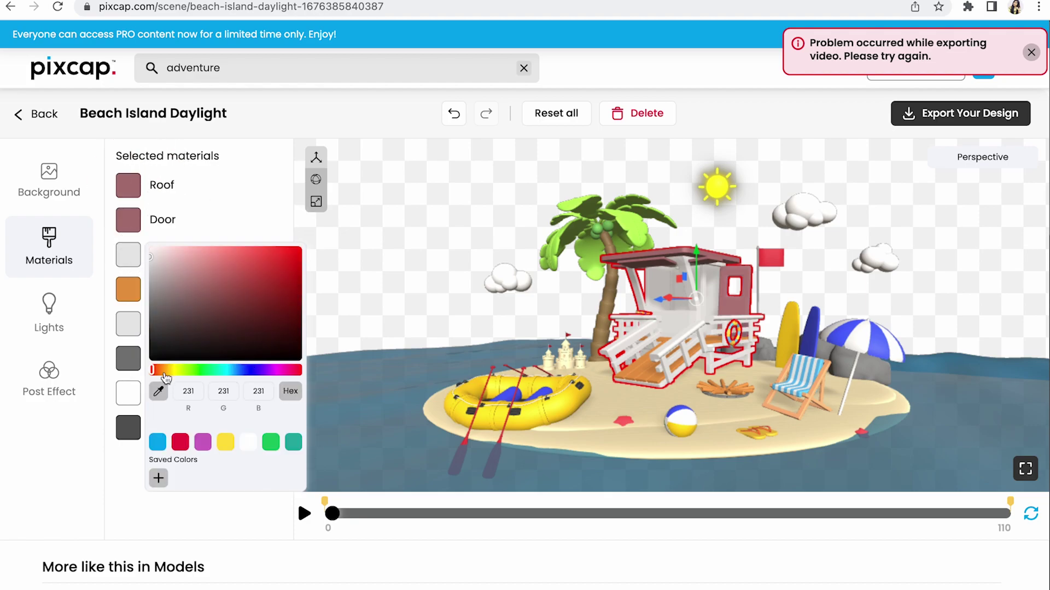
click(158, 391)
click(128, 188)
Recolour the hut's House With Lightbulb material to a darker red-brown, RGB 116, 81, 81.
click(132, 331)
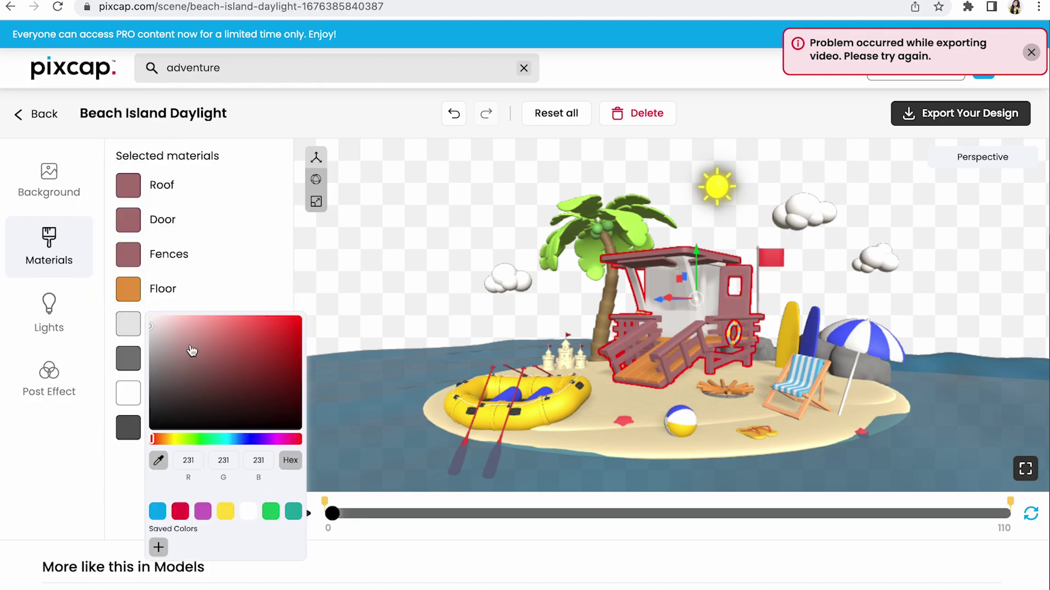
click(159, 461)
click(134, 259)
drag(195, 364, 196, 384)
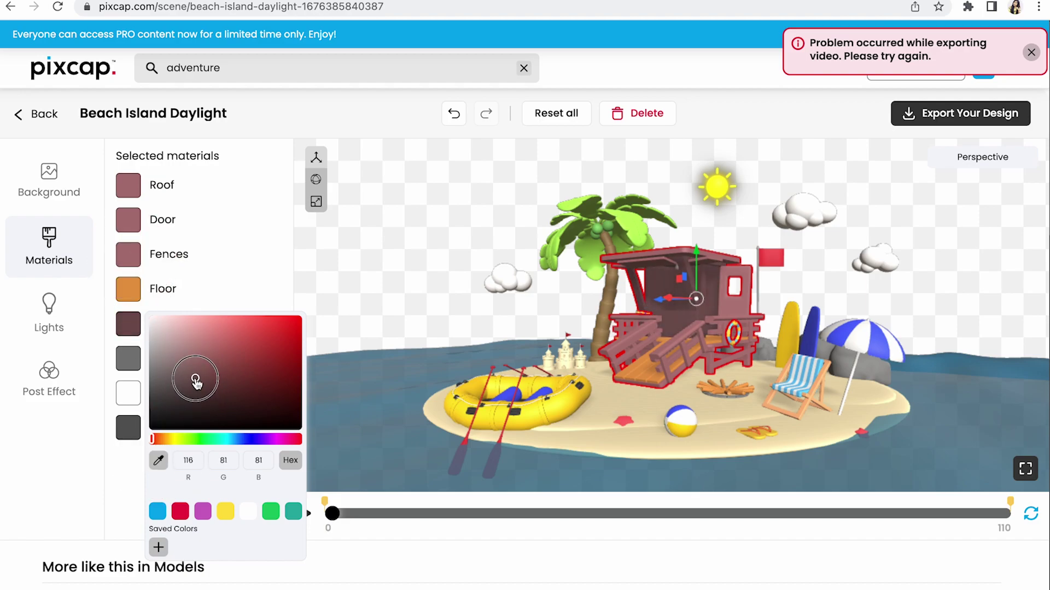
click(147, 297)
Set the hut's Fences material to white and its Screw-ins material to grey, RGB 126, 121, 121.
click(133, 263)
drag(169, 261, 130, 224)
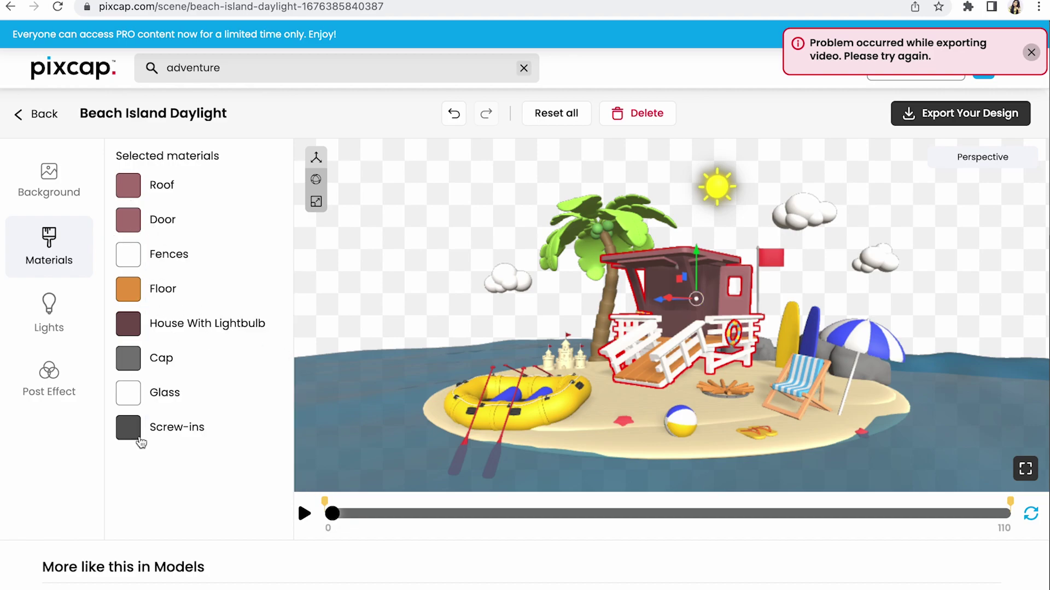
click(129, 433)
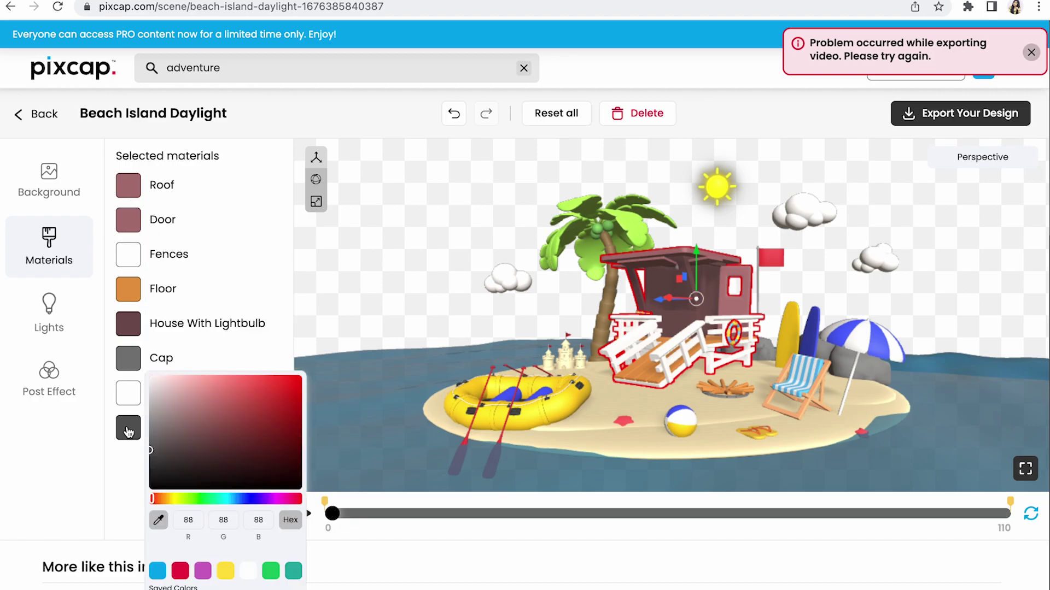
click(570, 364)
Try repositioning the sun and the clouds, and play back the scene animation.
click(539, 415)
click(540, 408)
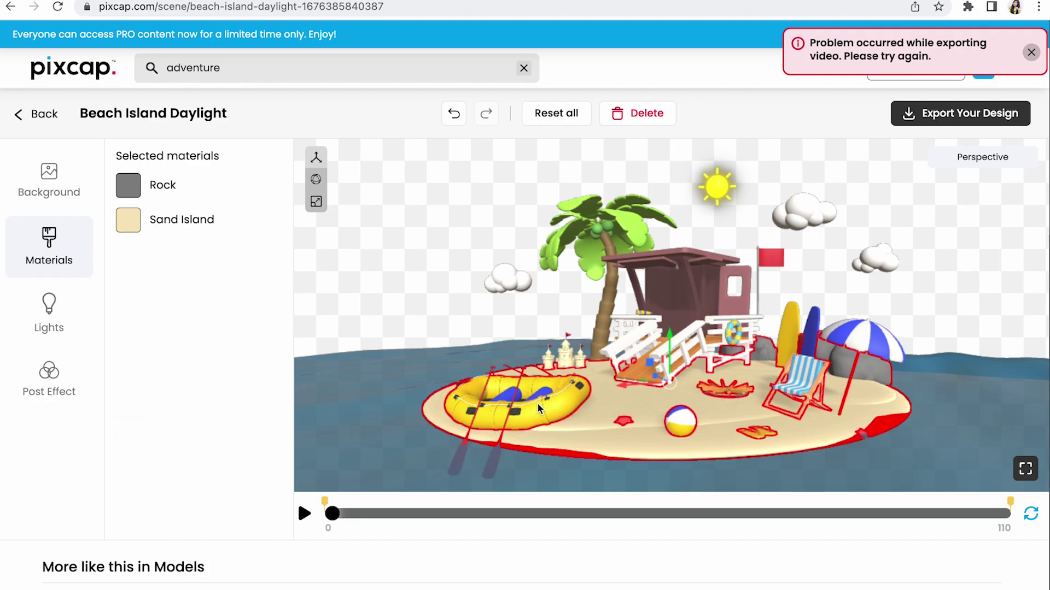
click(734, 423)
click(803, 210)
click(708, 191)
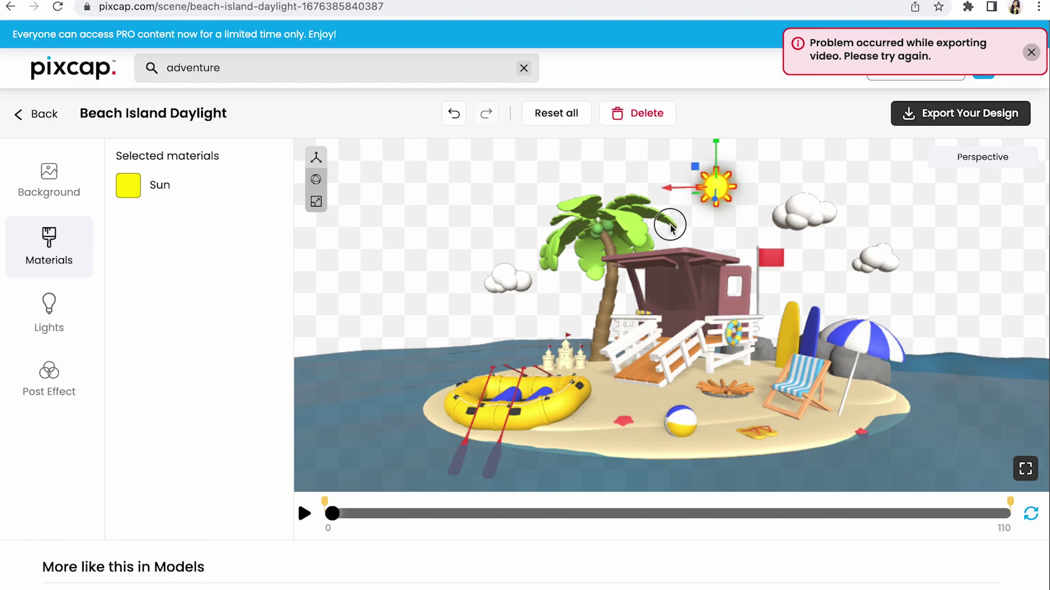
click(787, 211)
drag(720, 264, 764, 218)
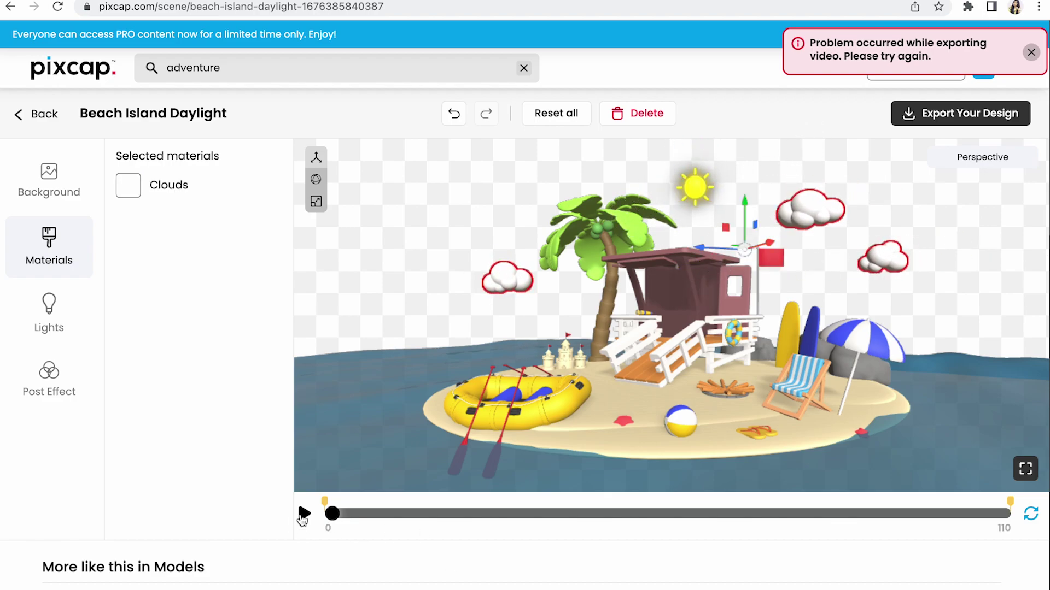
click(303, 514)
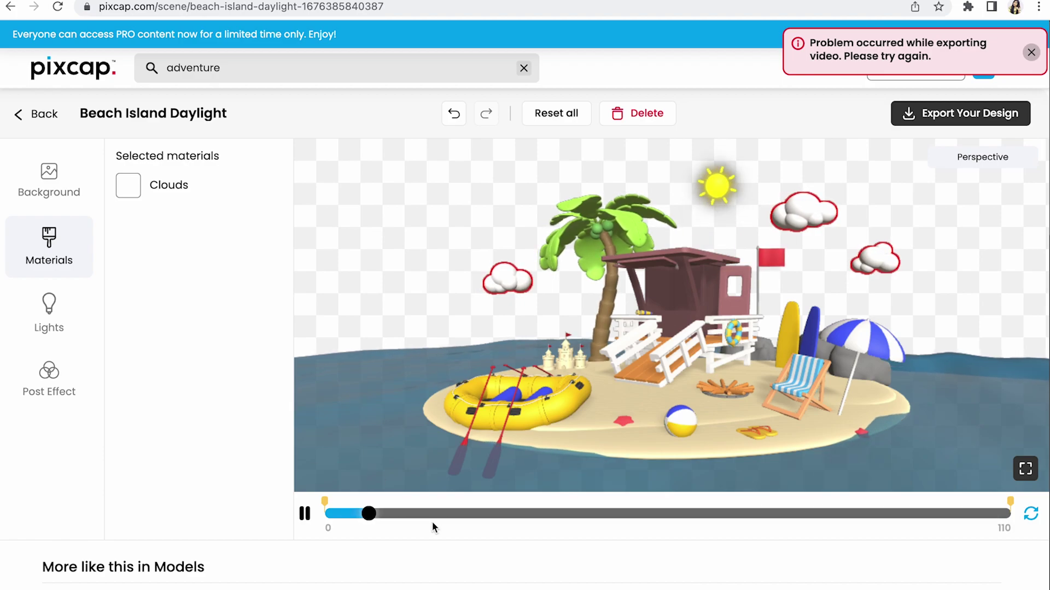
click(305, 514)
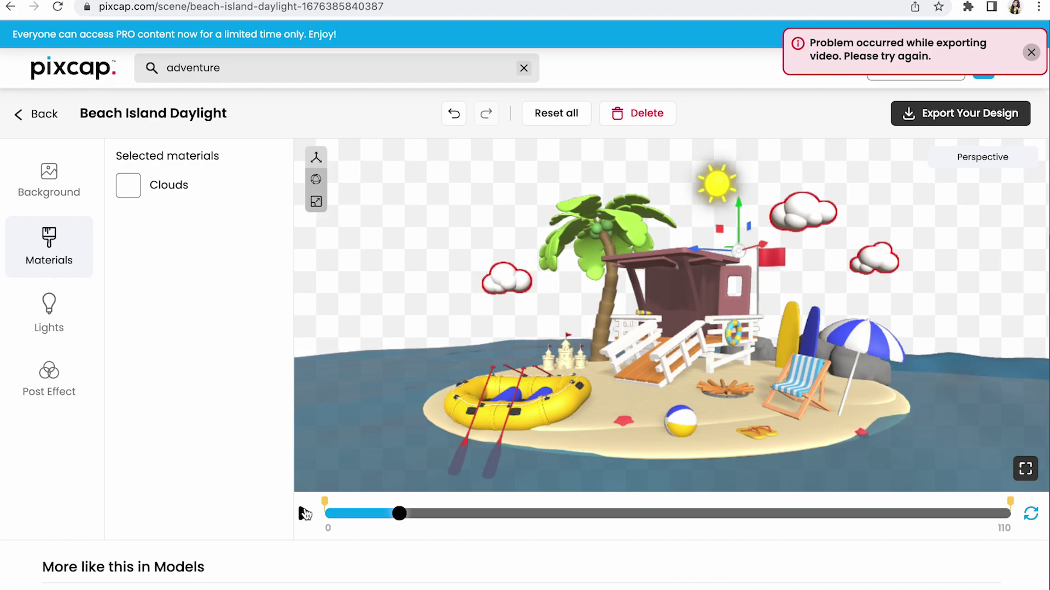
Lower the Glow Effect intensity to 0.14 and enable Tone Mapping with an exposure of 2.19.
click(49, 380)
drag(246, 216, 222, 218)
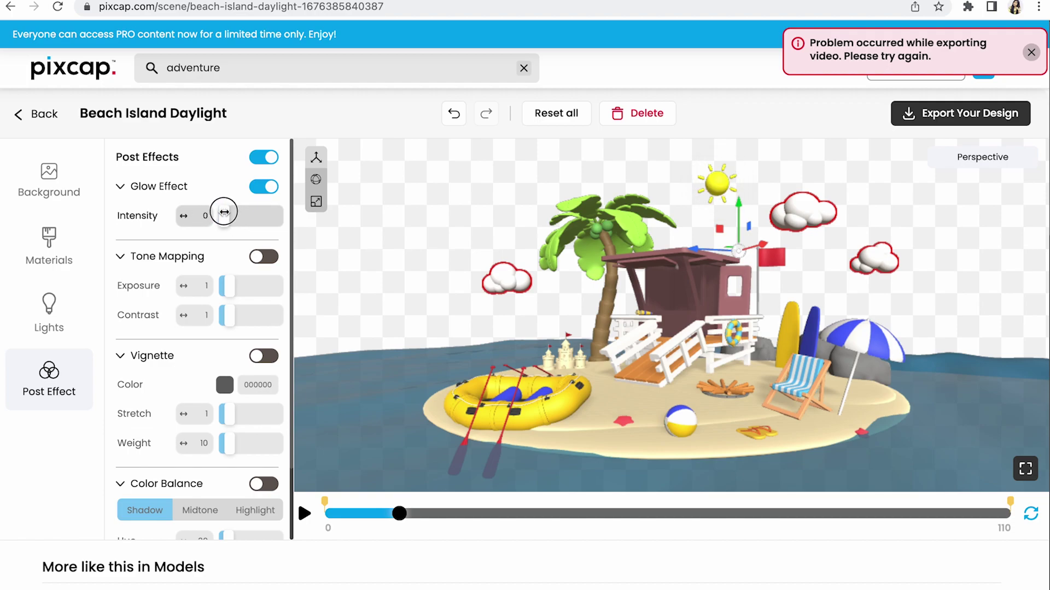
click(265, 257)
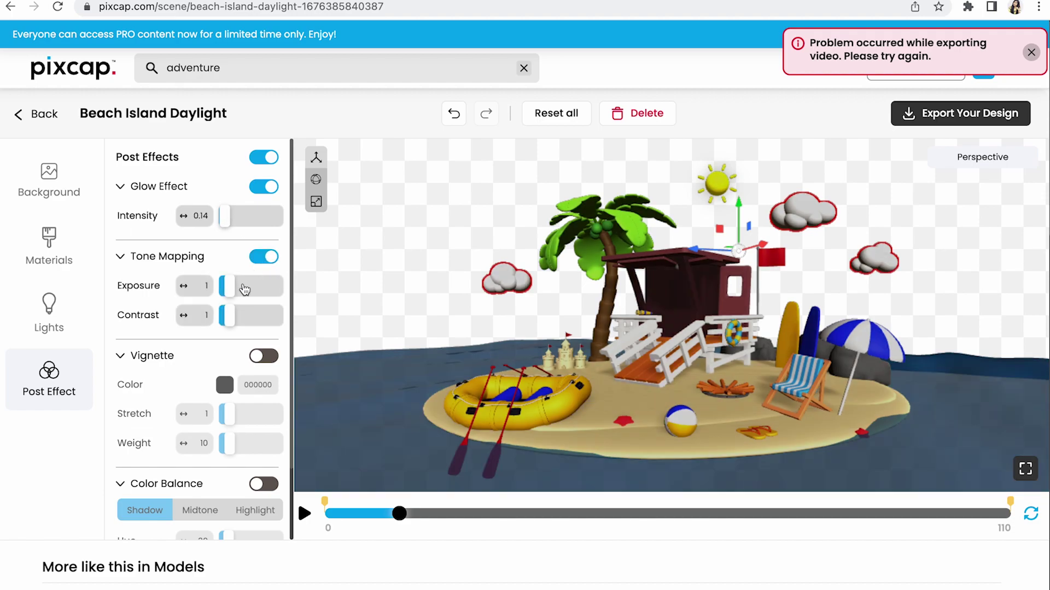
drag(227, 283, 230, 292)
drag(240, 286, 228, 310)
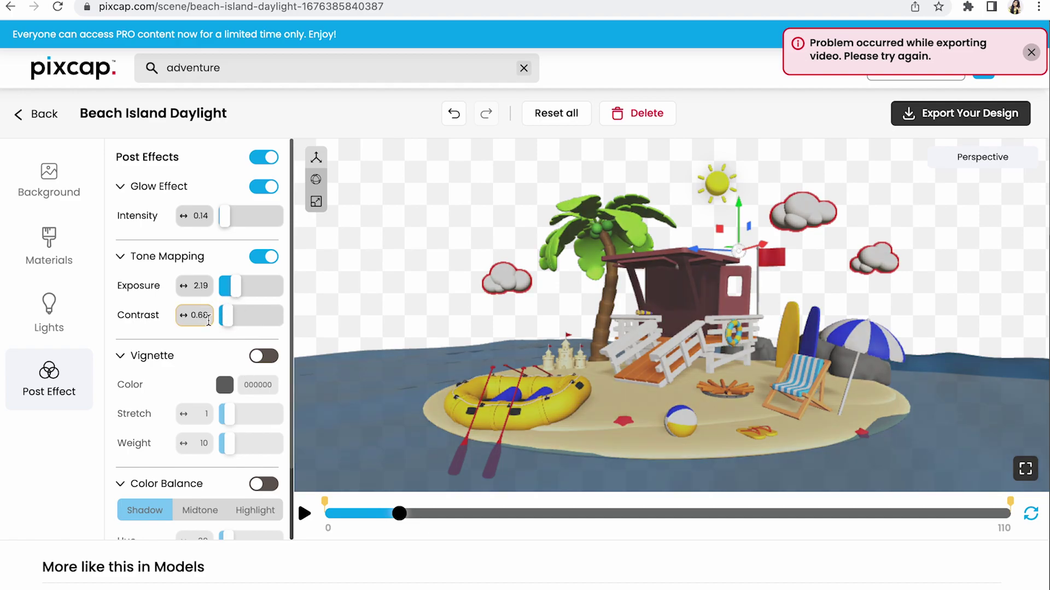
Set the Tone Mapping contrast to 0.90.
key(BackSpace)
text(90)
key(Return)
key(ctrl+z)
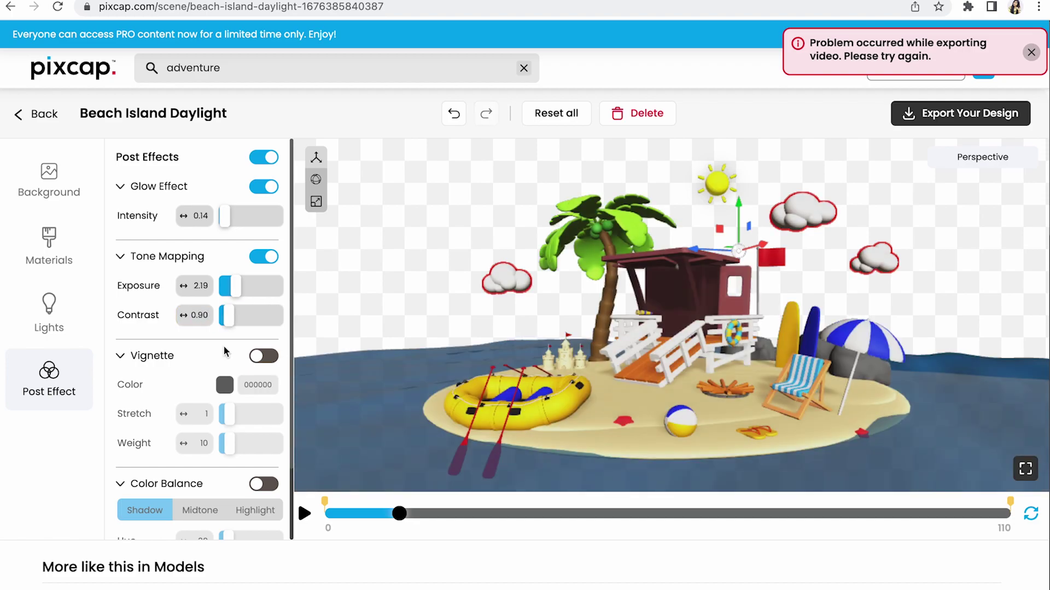
Enable Color Balance and set the Shadow hue to 4.93.
scroll(233, 418, down, 2)
click(231, 454)
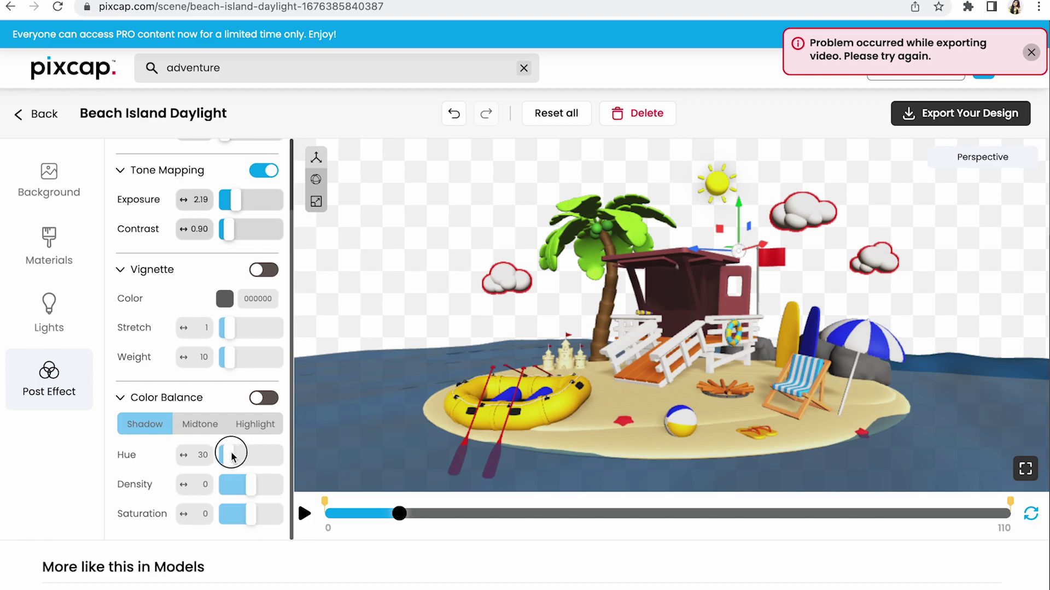
click(264, 399)
mouse_move(230, 454)
mouse_down()
mouse_move(251, 453)
mouse_move(225, 453)
mouse_up()
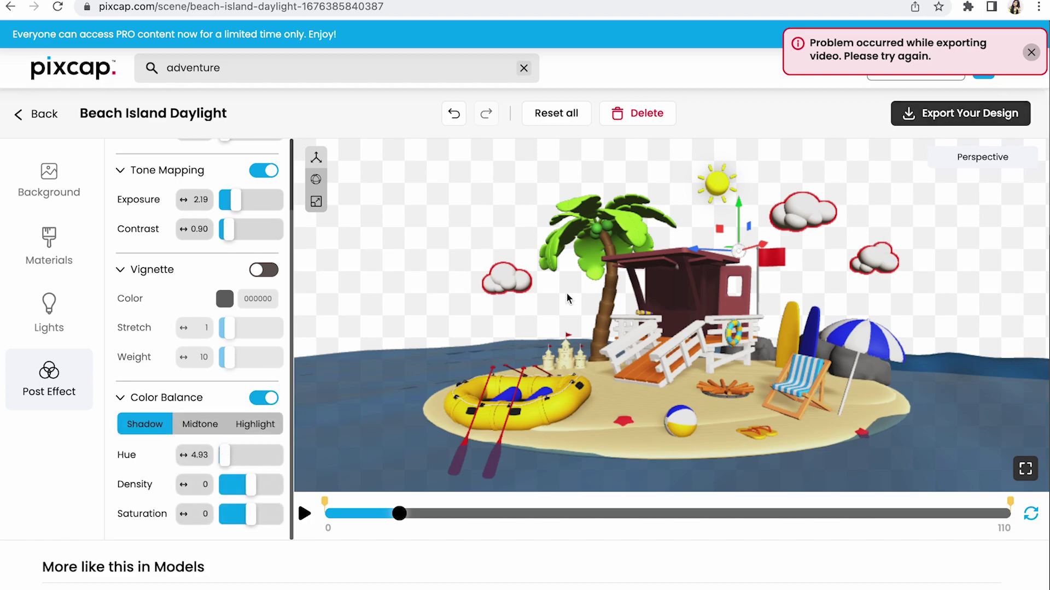
Try a white colour on the Sea material and delete the sea from the scene.
click(418, 391)
click(128, 186)
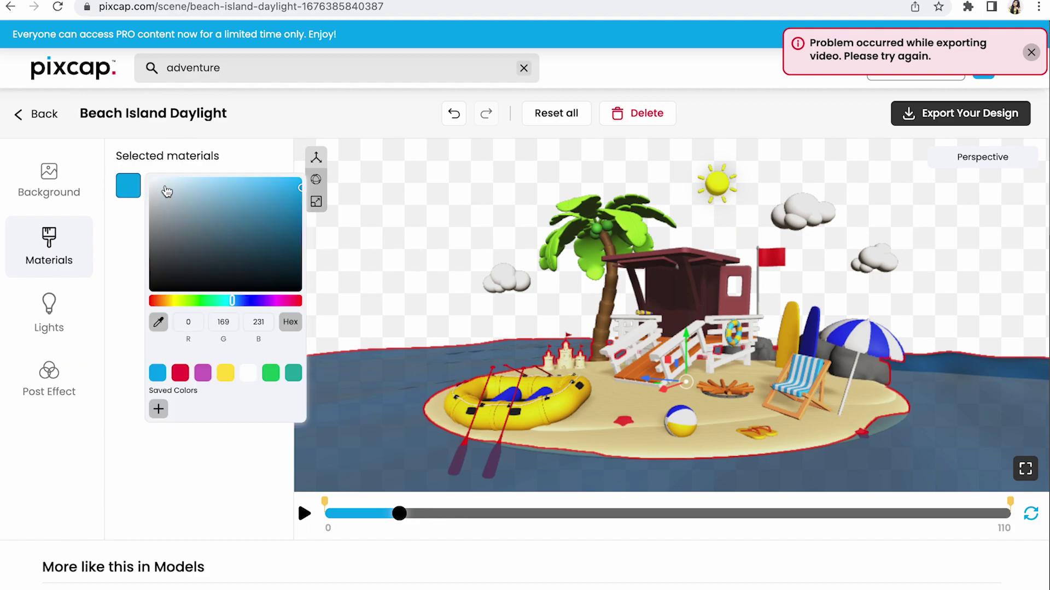
drag(163, 190, 136, 124)
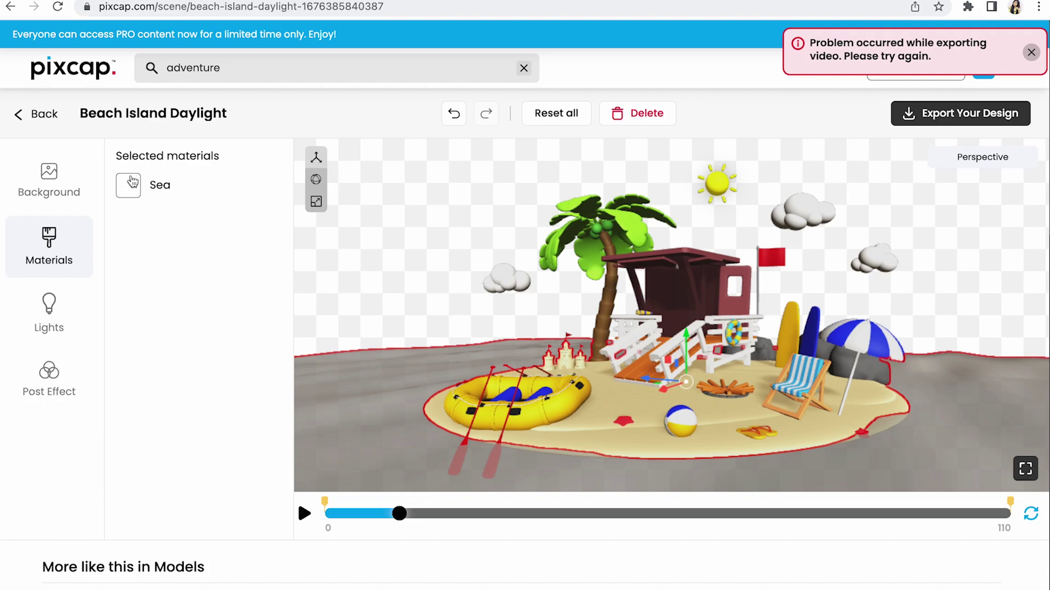
click(131, 186)
mouse_move(159, 189)
mouse_down()
mouse_move(183, 187)
mouse_move(149, 136)
mouse_up()
click(639, 115)
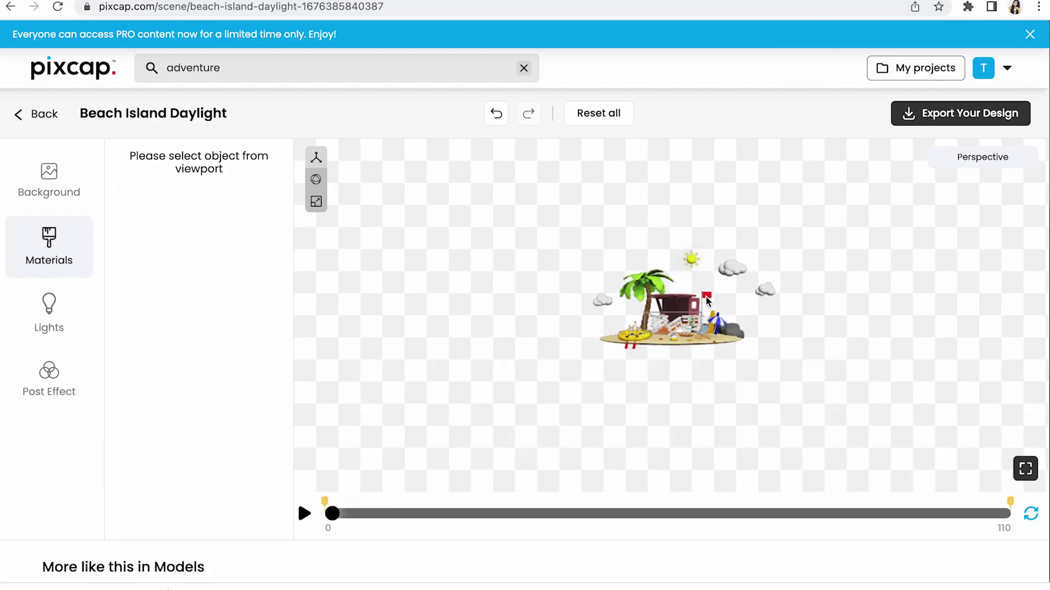
Inspect the recoloured beach hut and its surroundings up close from several angles.
scroll(708, 301, up, 10)
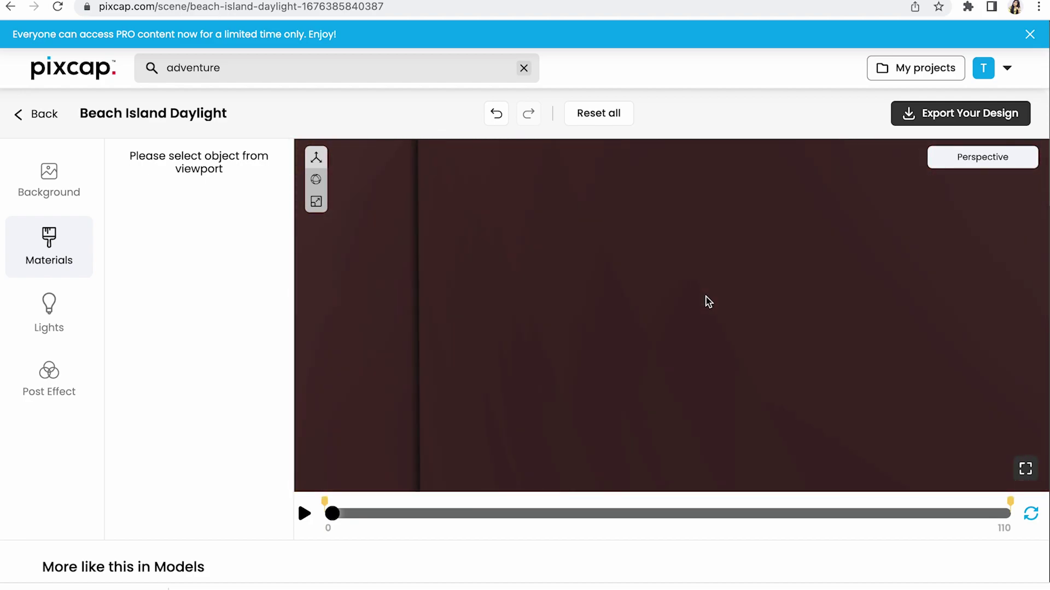
scroll(708, 301, down, 5)
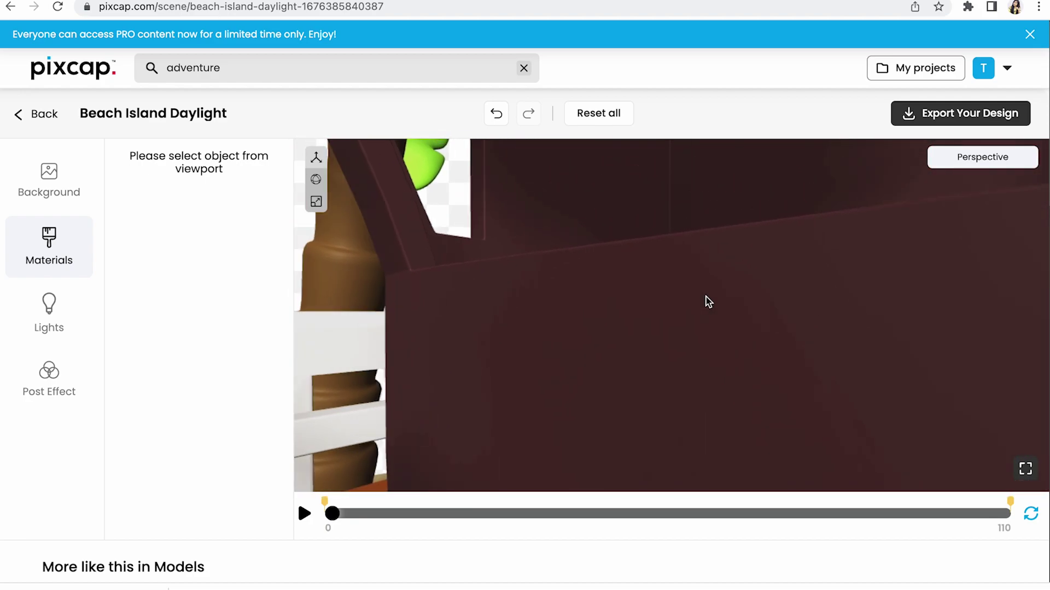
scroll(706, 298, down, 5)
drag(699, 245, 290, 262)
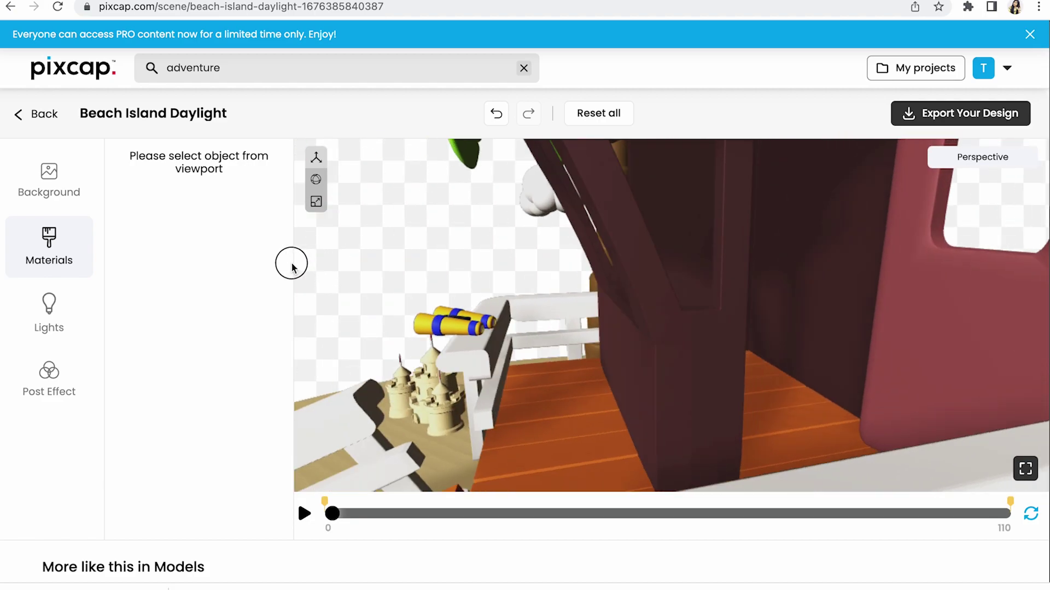
scroll(430, 255, down, 10)
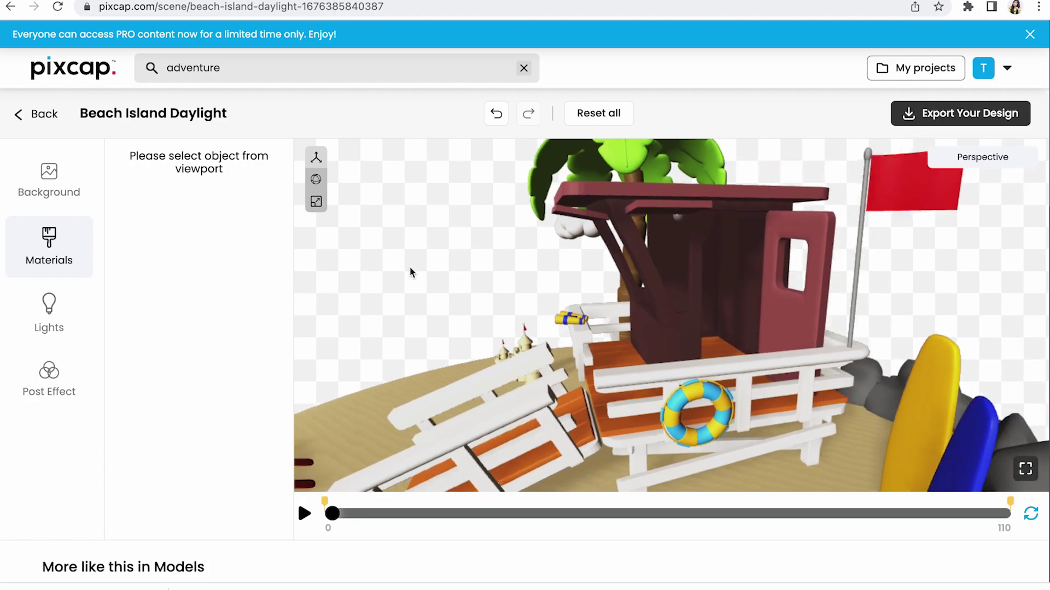
drag(537, 326, 613, 306)
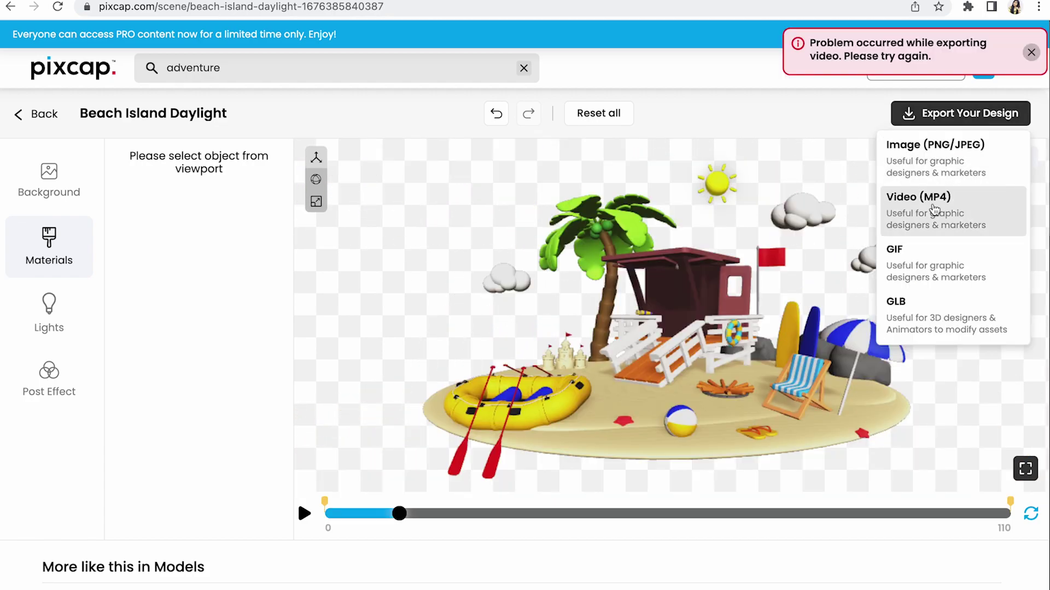
Export the beach scene as a 1920 × 1080 px GIF with a transparent background.
click(924, 262)
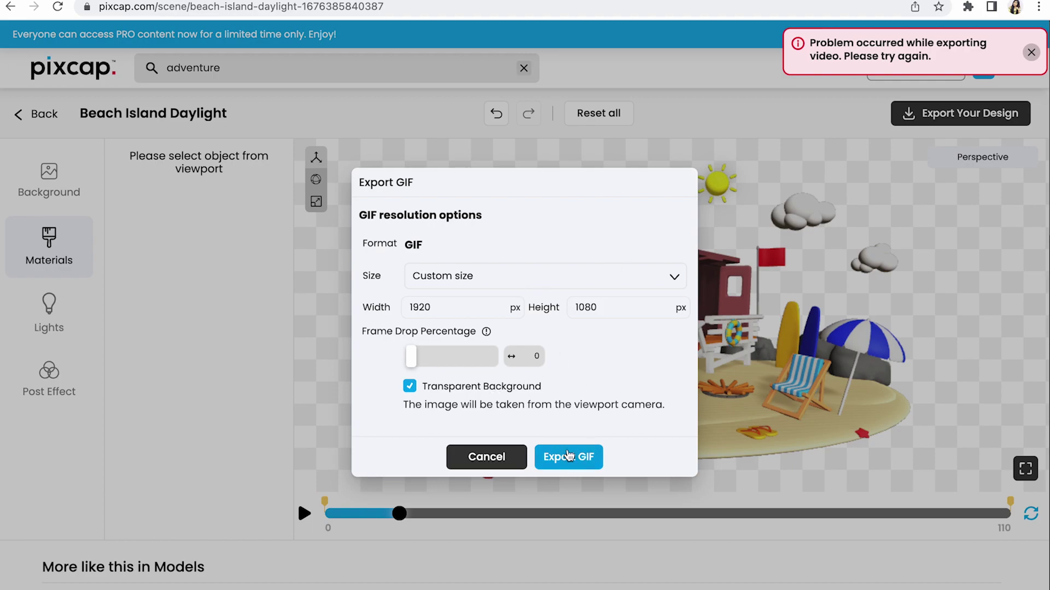
click(569, 457)
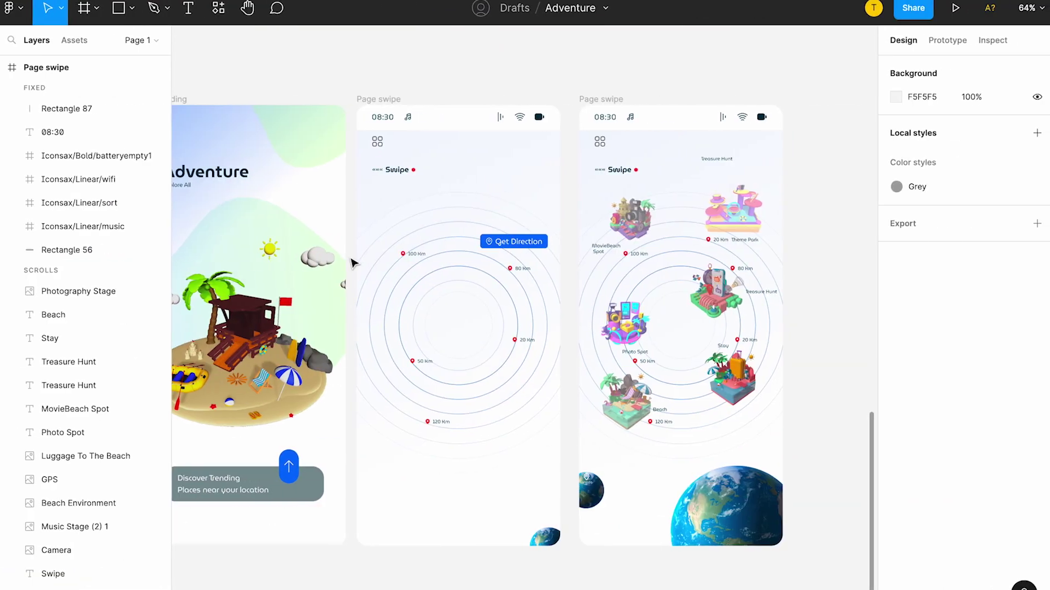
Switch to the Adventure design in Figma and examine the 3D scenes placed in the Page swipe frames.
ctrl+scroll(649, 298, up, 5)
scroll(650, 230, left, 5)
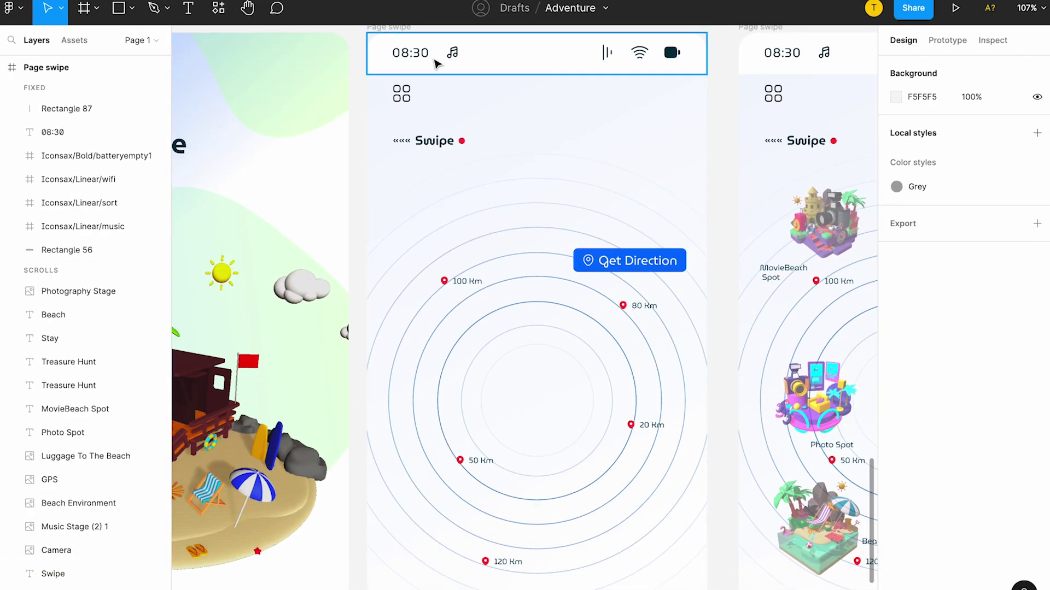
scroll(651, 110, right, 5)
ctrl+scroll(649, 206, up, 5)
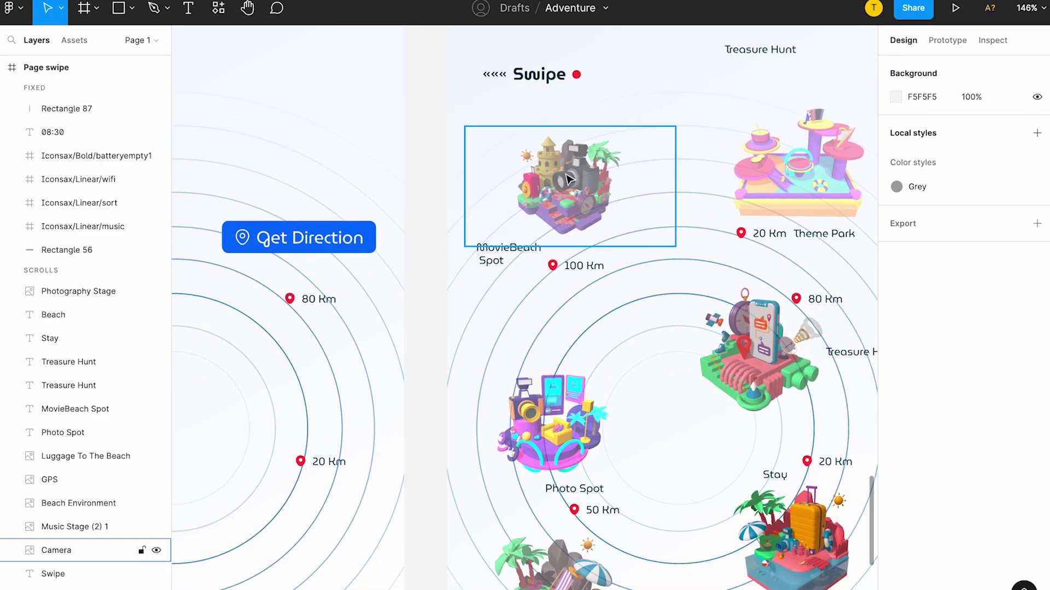
scroll(568, 179, down, 2)
ctrl+scroll(582, 228, up, 2)
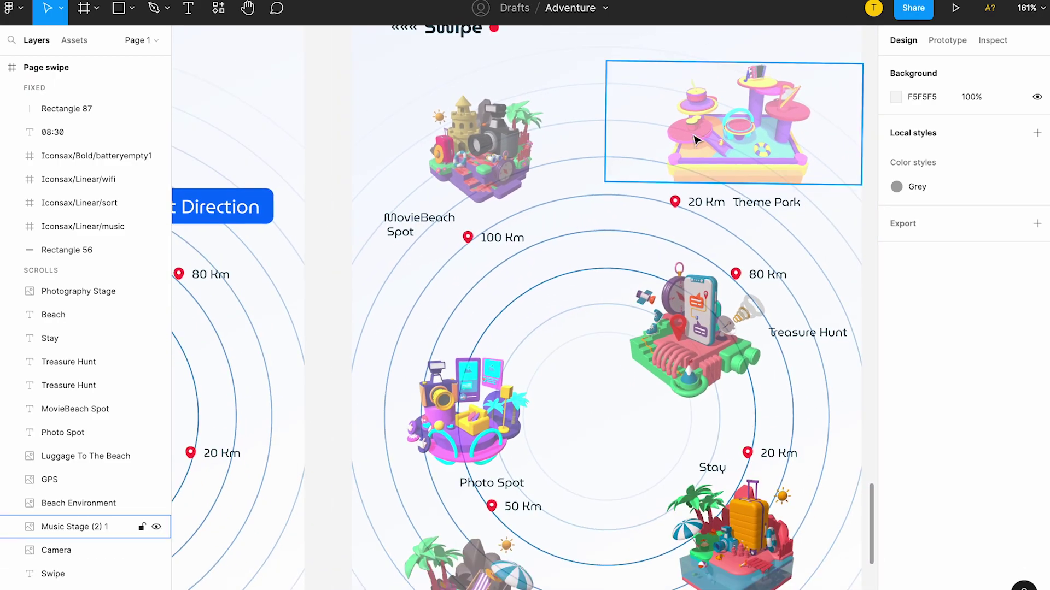
Inspect the theme park, treasure hunt, luggage and beach scene images placed in the second Page swipe frame.
click(695, 140)
click(711, 350)
click(732, 525)
scroll(711, 492, down, 3)
click(452, 468)
ctrl+scroll(452, 469, down, 6)
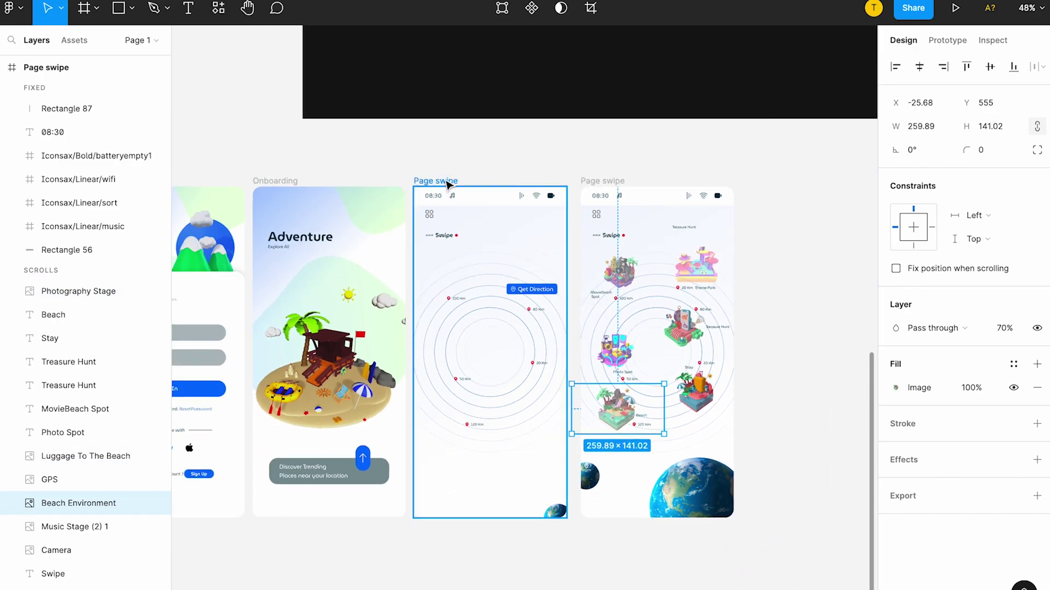
Review the prototype interaction from the first Page swipe frame to the second and the drag interaction on the Onboarding frame.
click(447, 184)
click(947, 39)
ctrl+scroll(597, 299, up, 3)
click(558, 396)
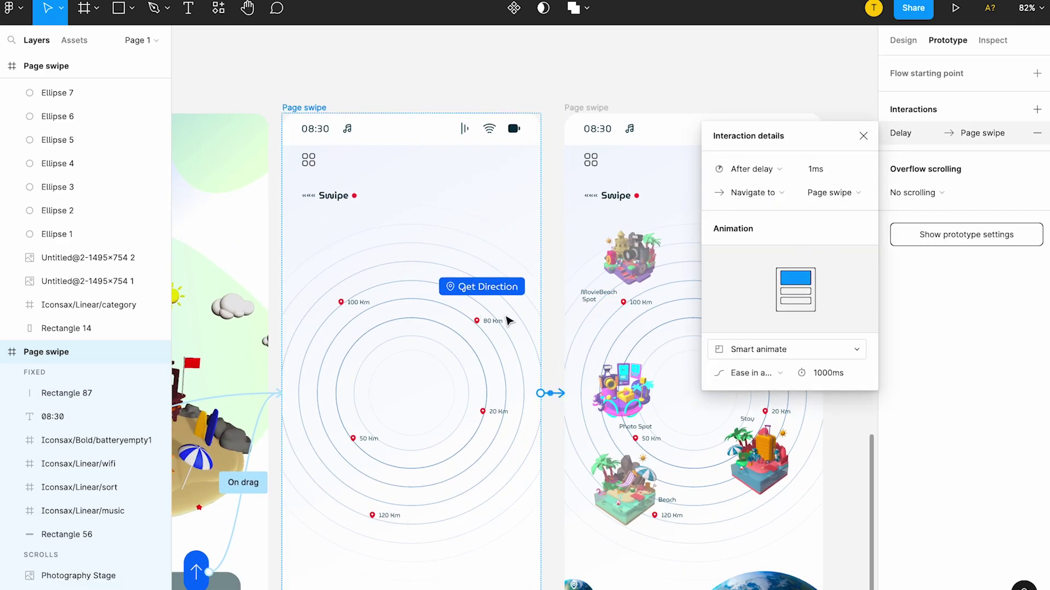
scroll(525, 323, left, 6)
click(580, 362)
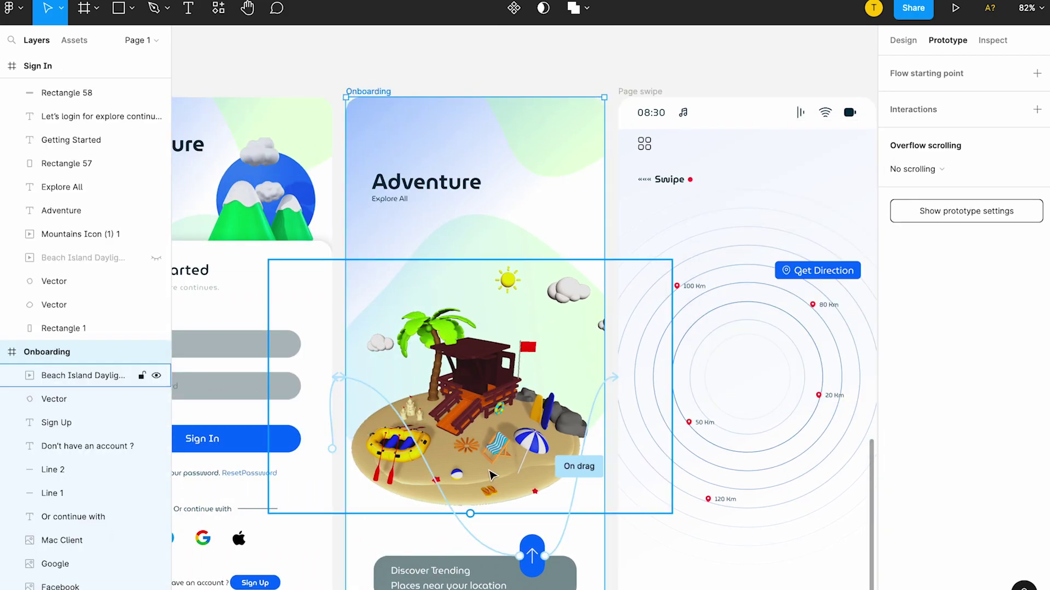
click(383, 398)
Set the Smart animate duration of the Sign In button's tap interaction to the Page swipe frame to 700 ms.
click(222, 445)
click(374, 438)
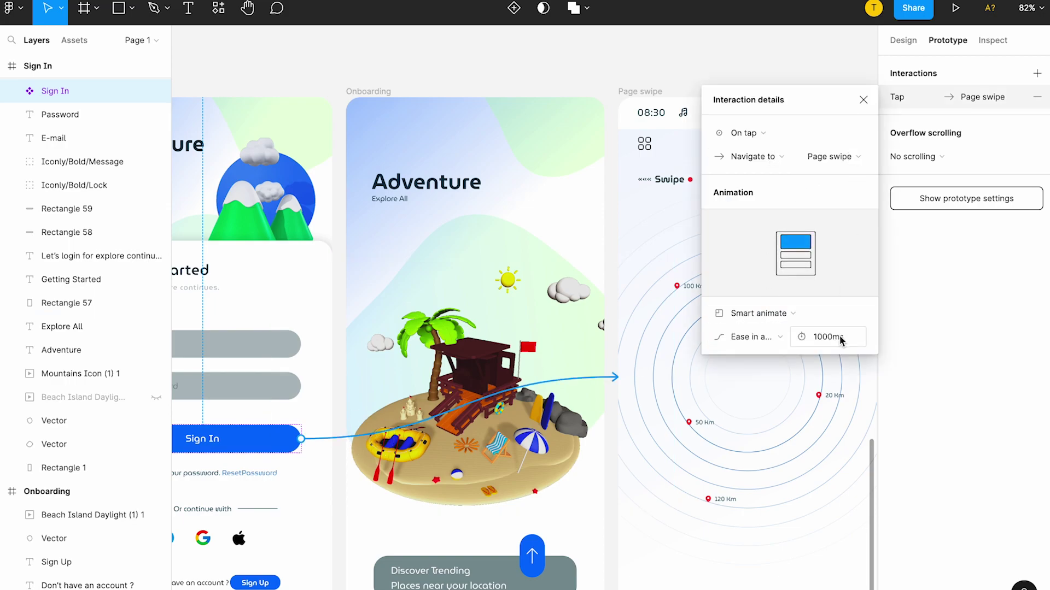
text(700)
key(Return)
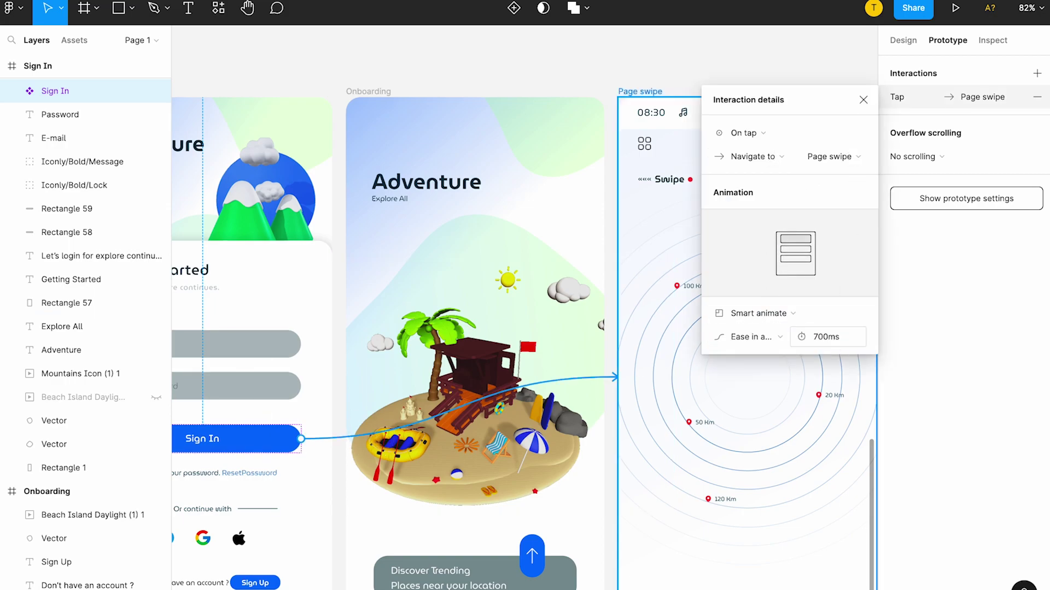
click(755, 350)
click(765, 335)
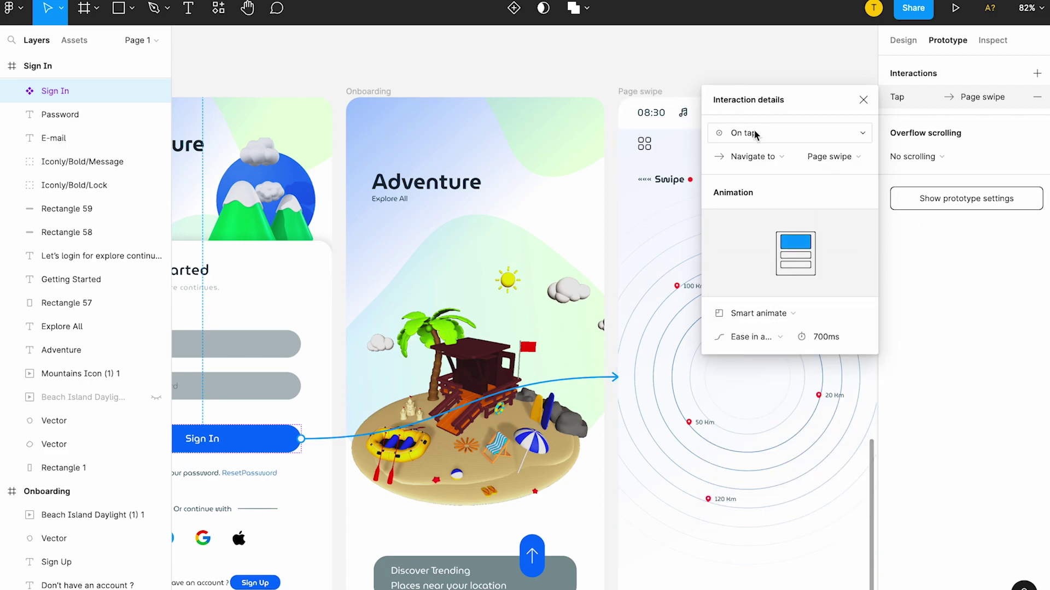
Preview the Adventure prototype, sliding the onboarding arrow up and signing in to reach the Page swipe screen.
scroll(650, 197, left, 3)
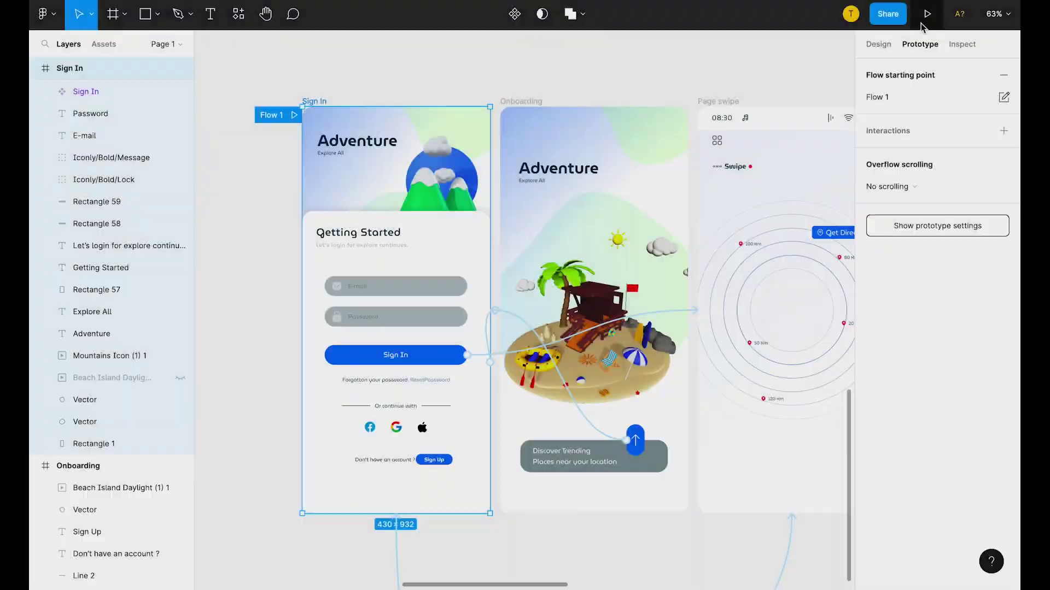
click(924, 16)
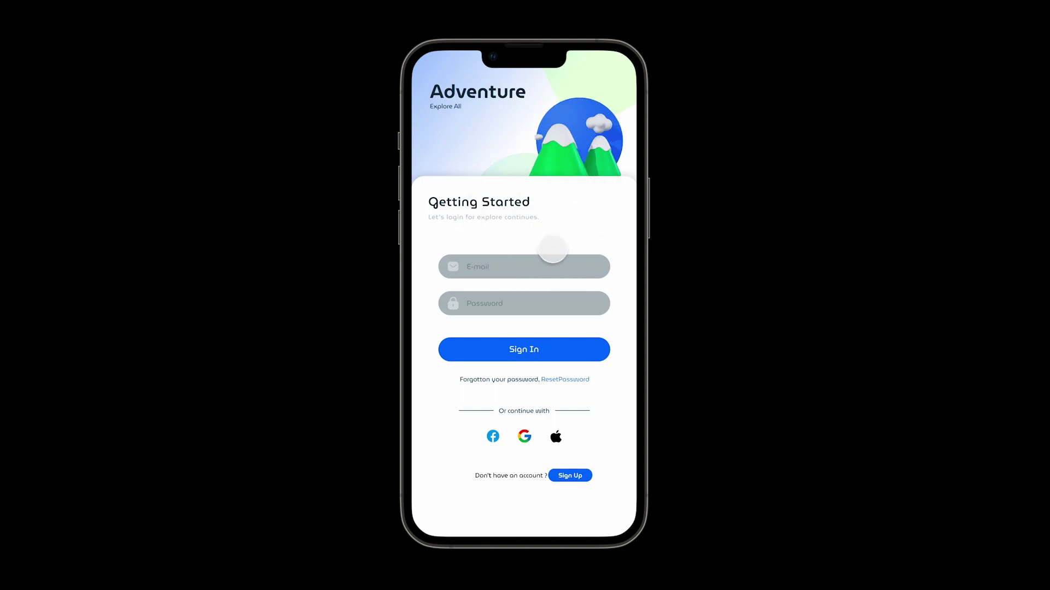
click(598, 206)
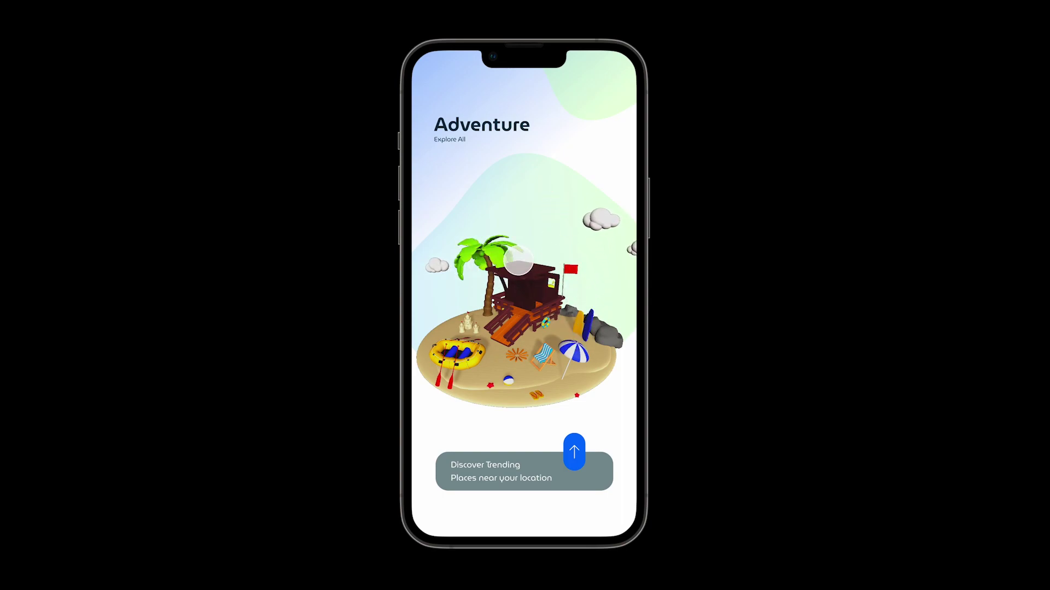
drag(575, 457, 593, 251)
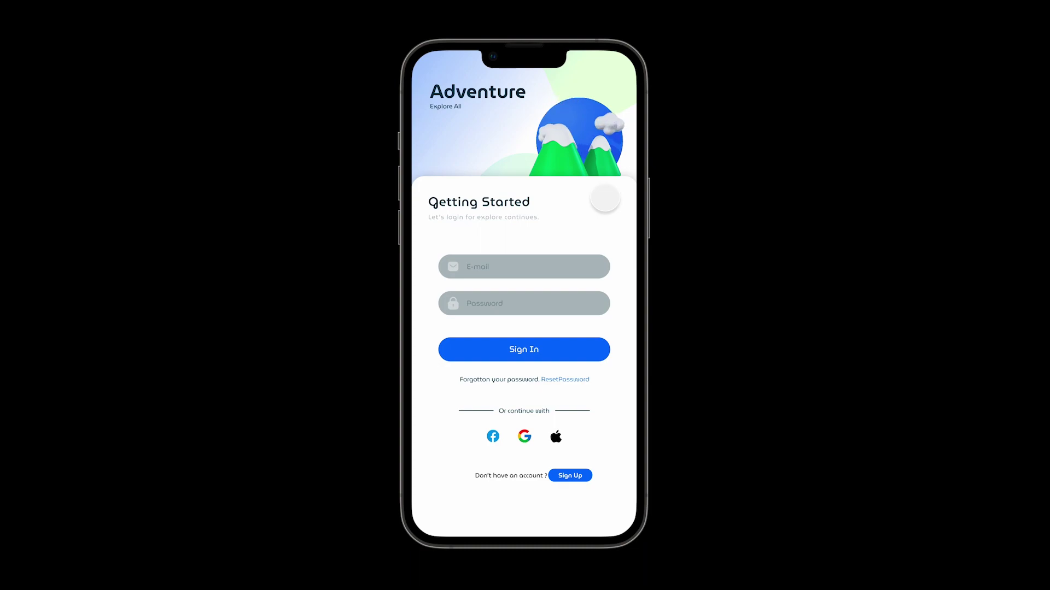
click(587, 350)
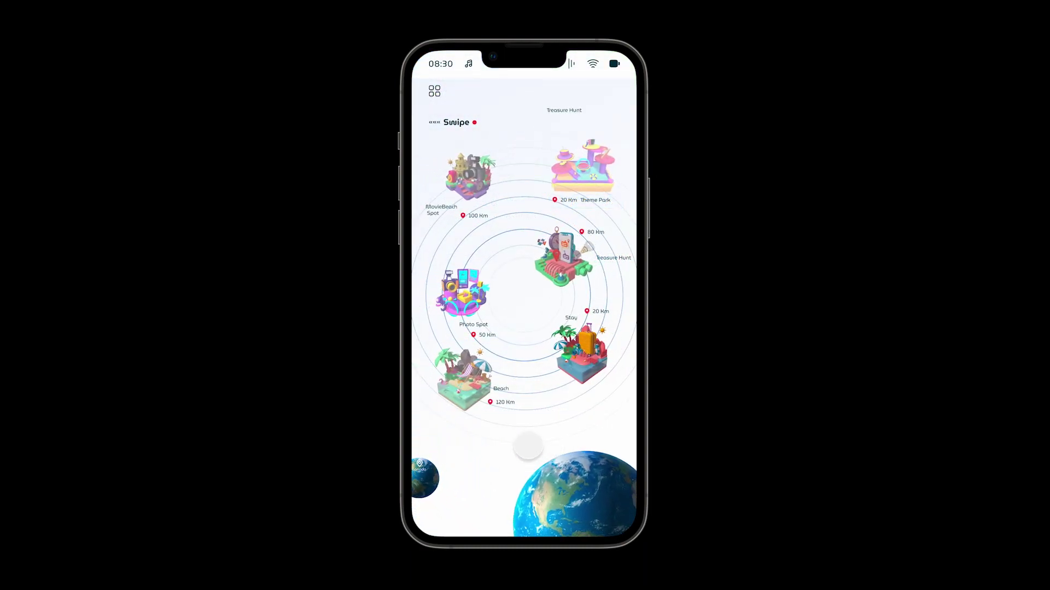